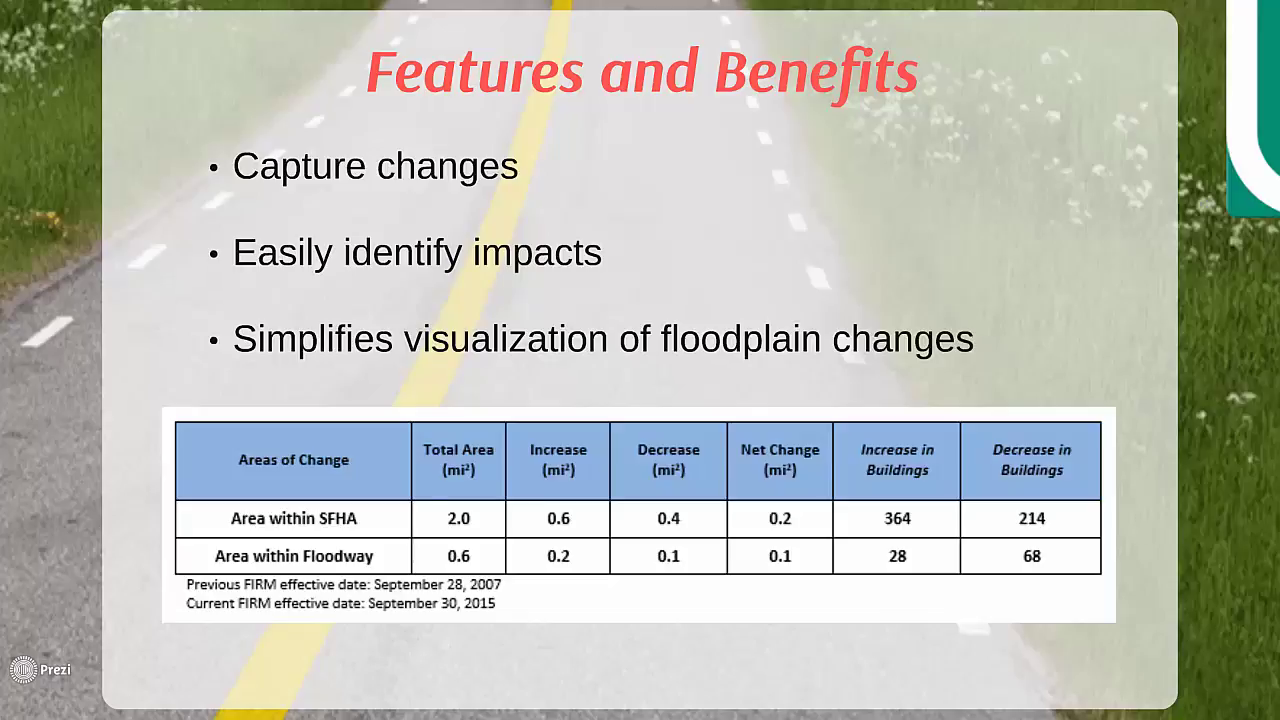
key(Right)
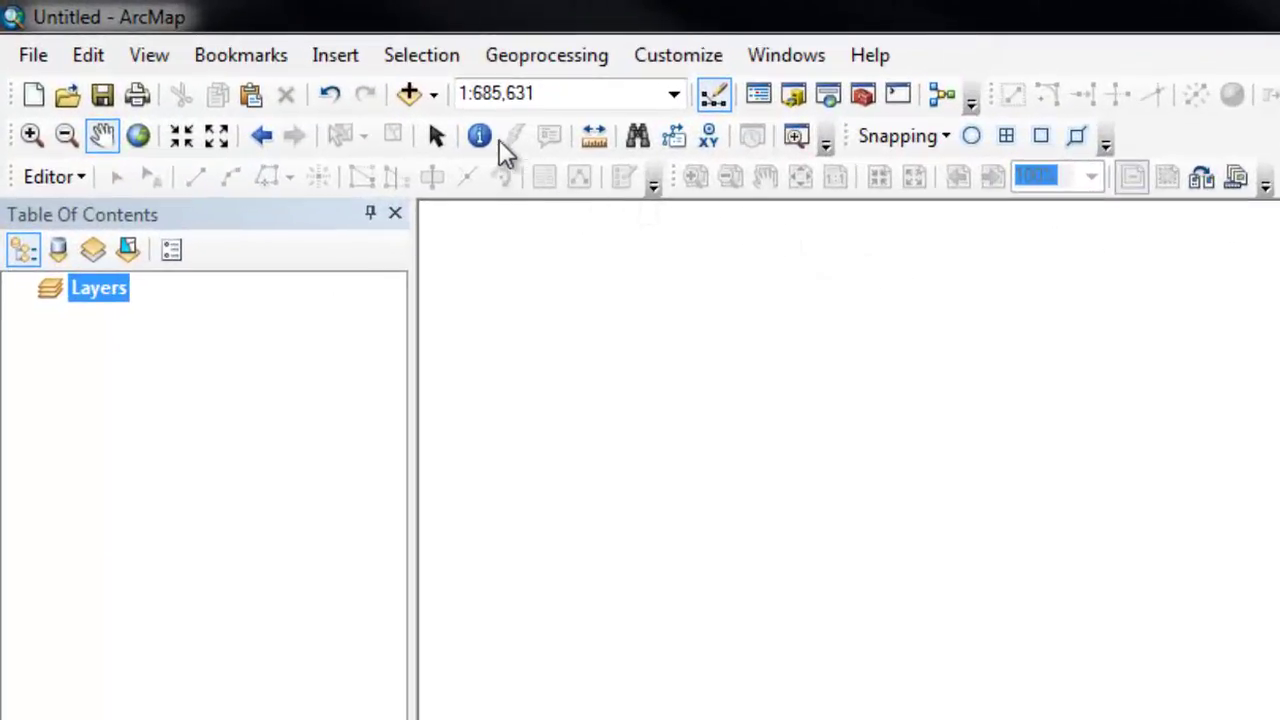
Add the S_CSLF_Ar, S_FRD_Pol_Ar and S_UDF_Pt datasets from FRD_Spatial_Layers to the map.
click(434, 95)
click(434, 130)
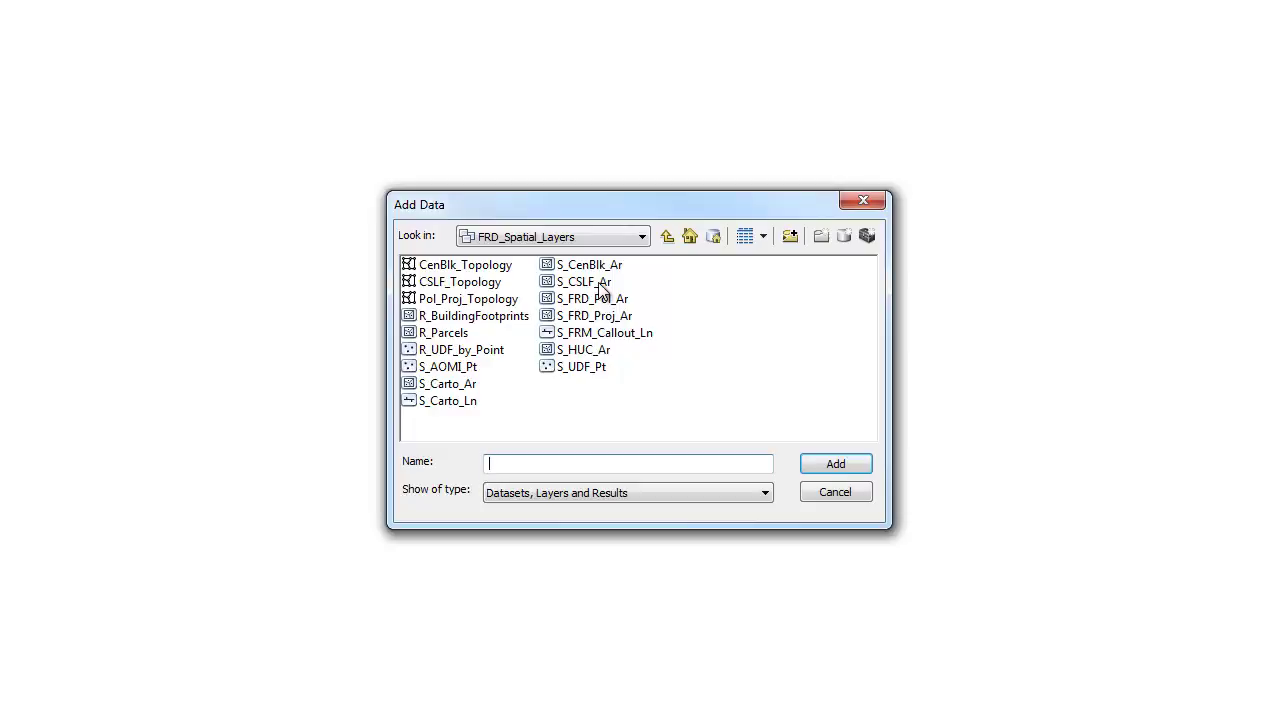
click(600, 284)
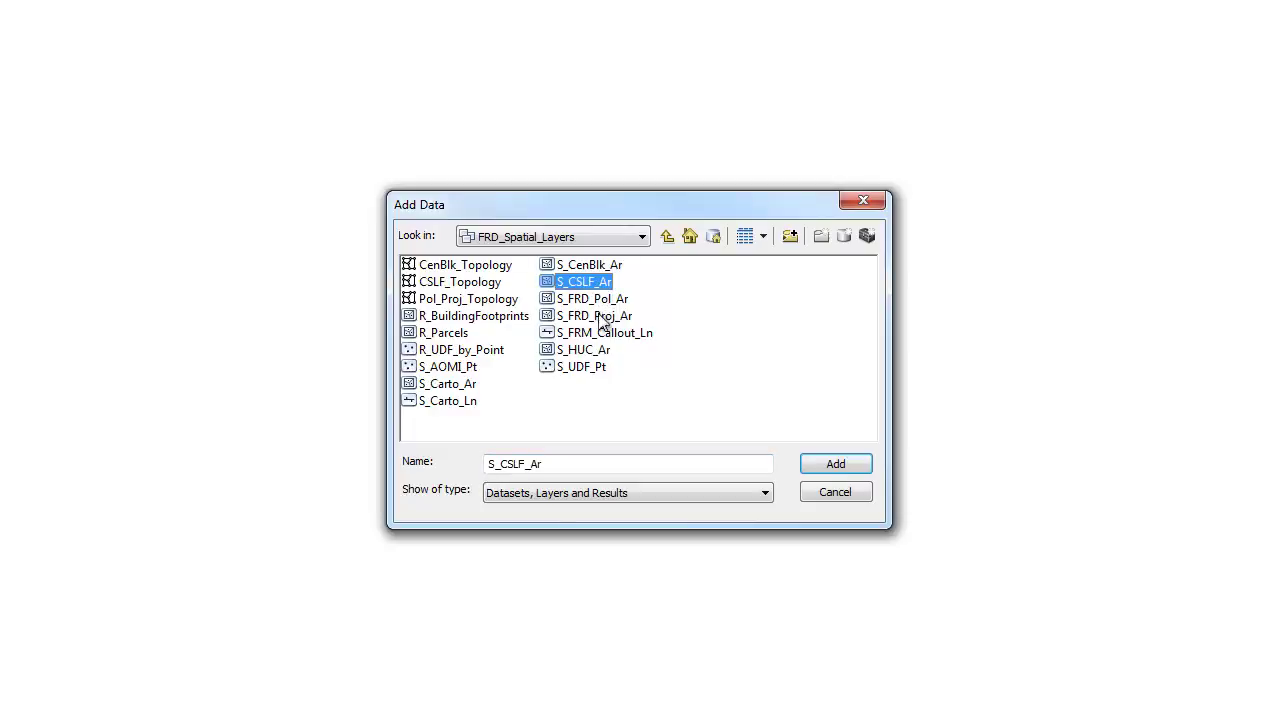
ctrl+click(611, 300)
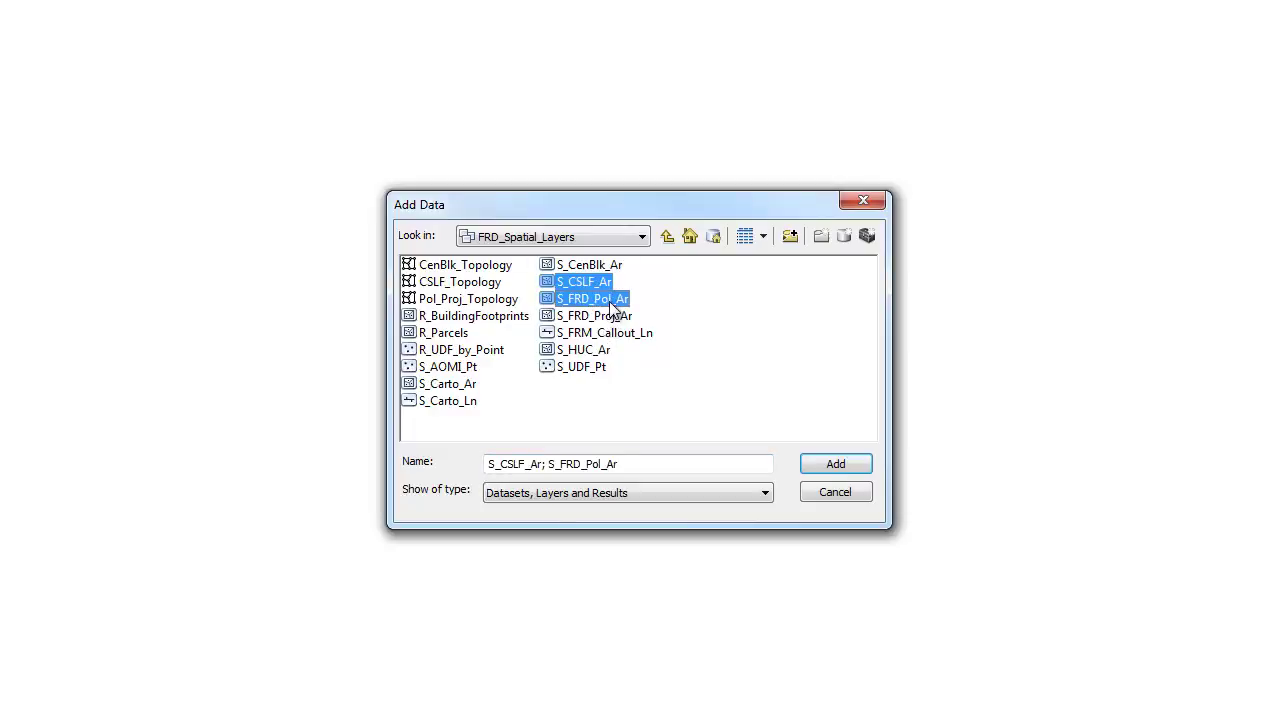
ctrl+click(593, 366)
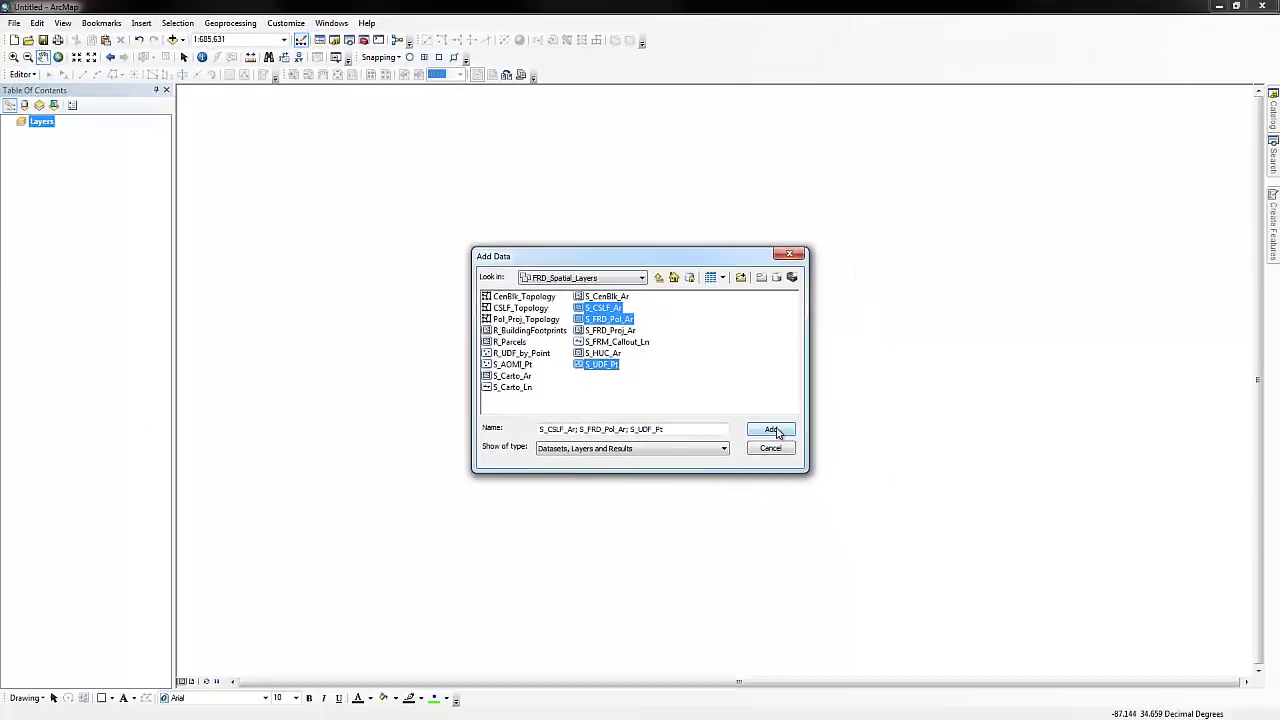
click(773, 430)
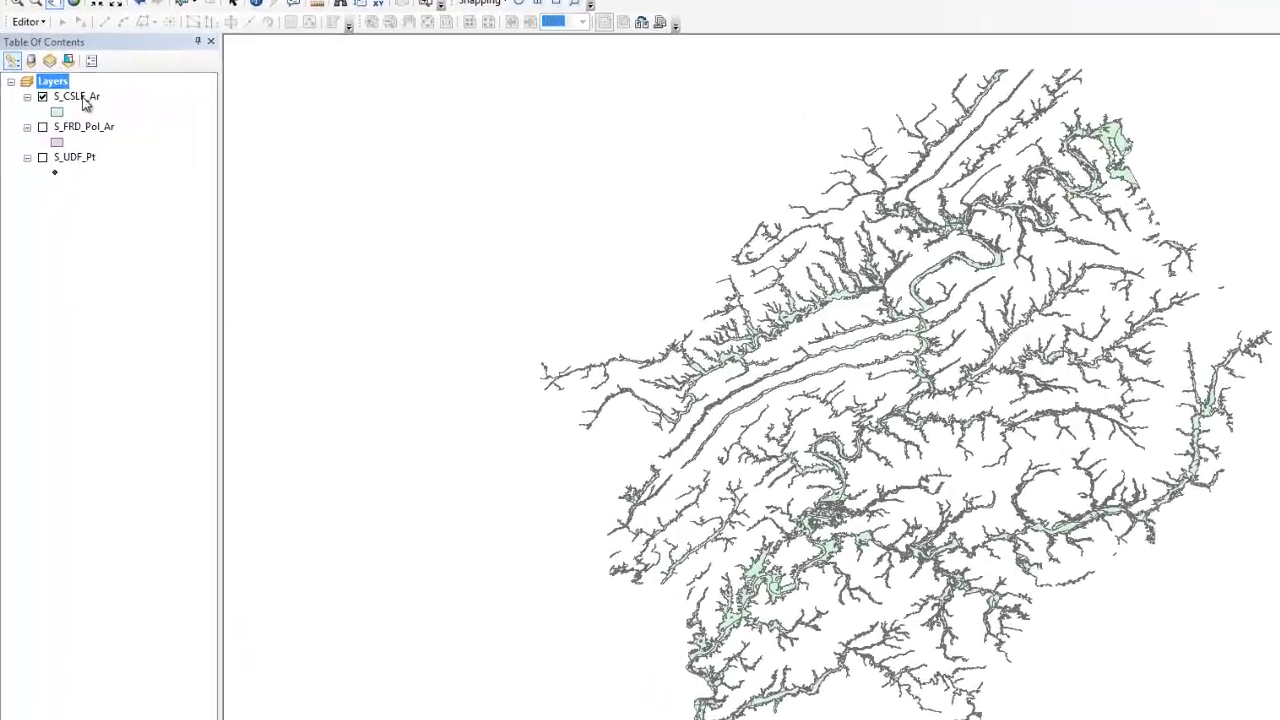
Duplicate the S_CSLF_Ar layer twice within the Layers data frame to have three copies.
right_click(99, 70)
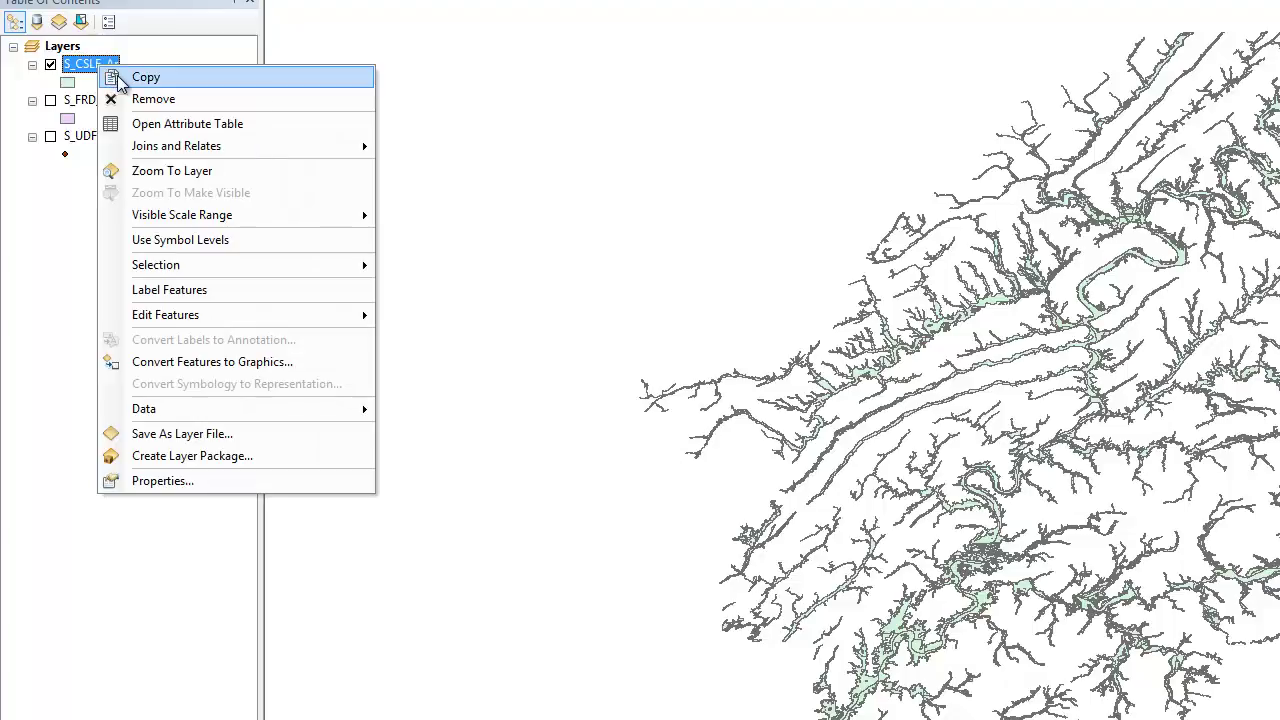
click(120, 84)
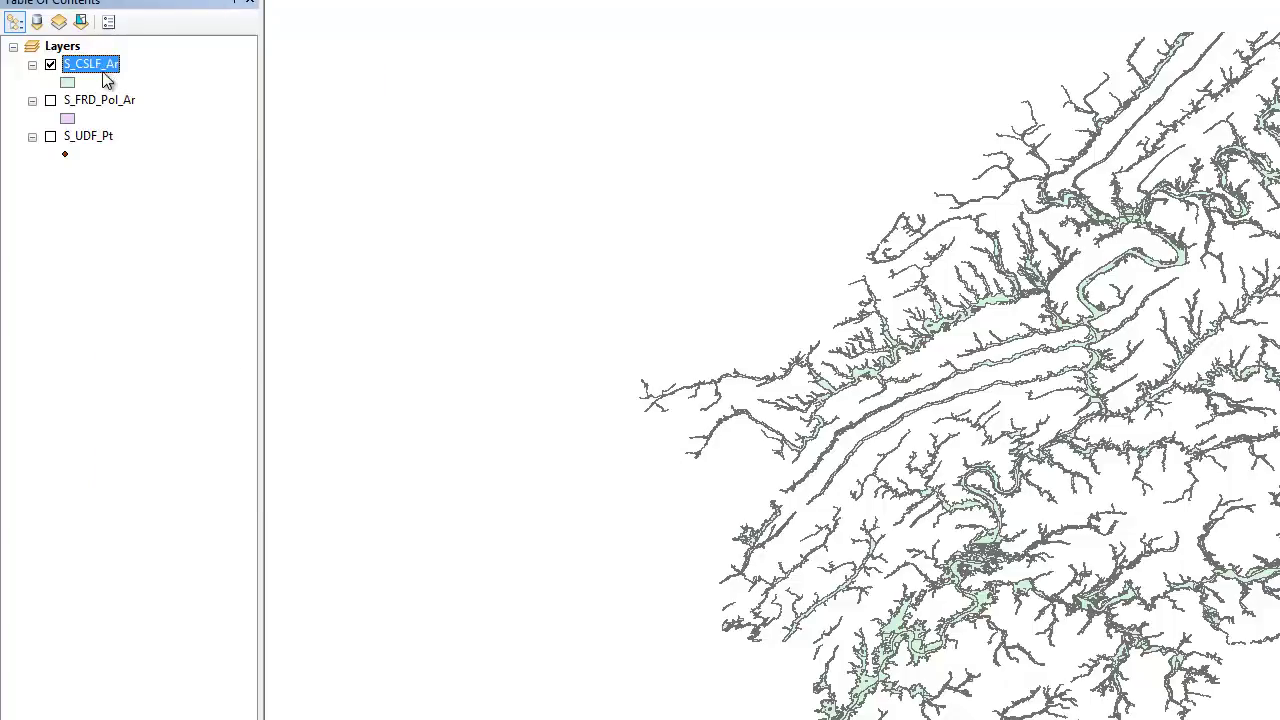
right_click(60, 49)
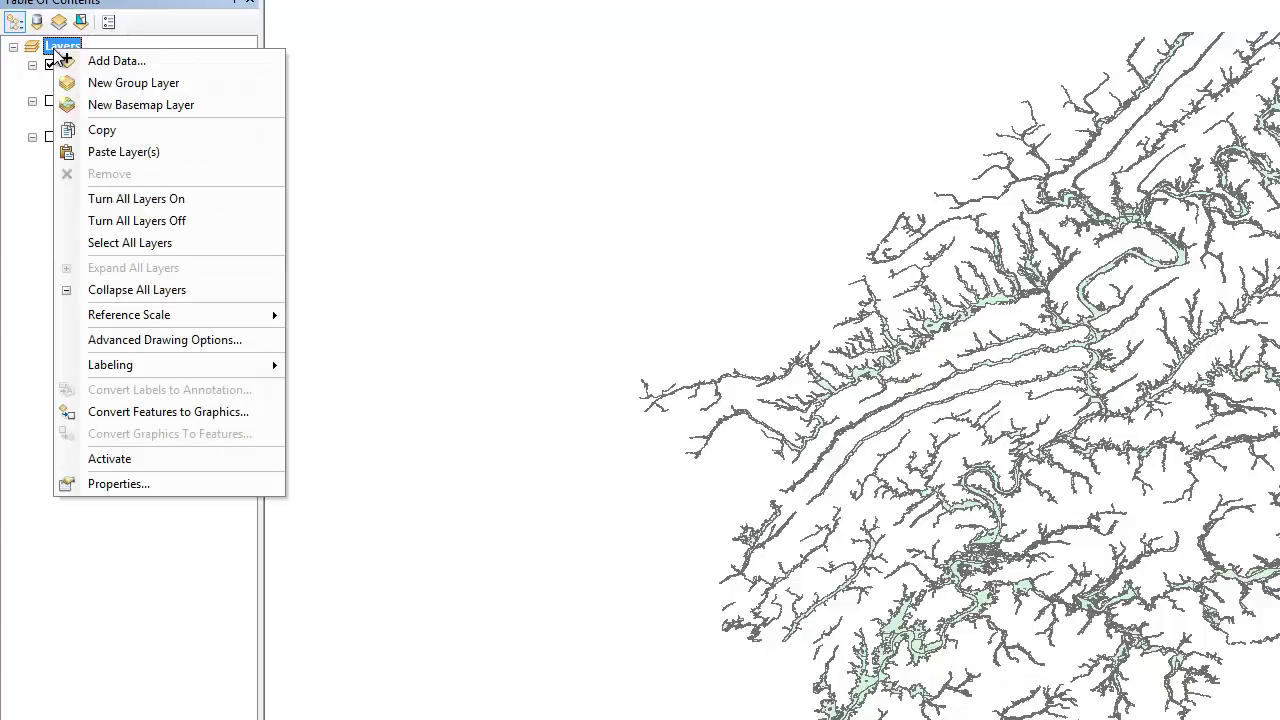
click(100, 152)
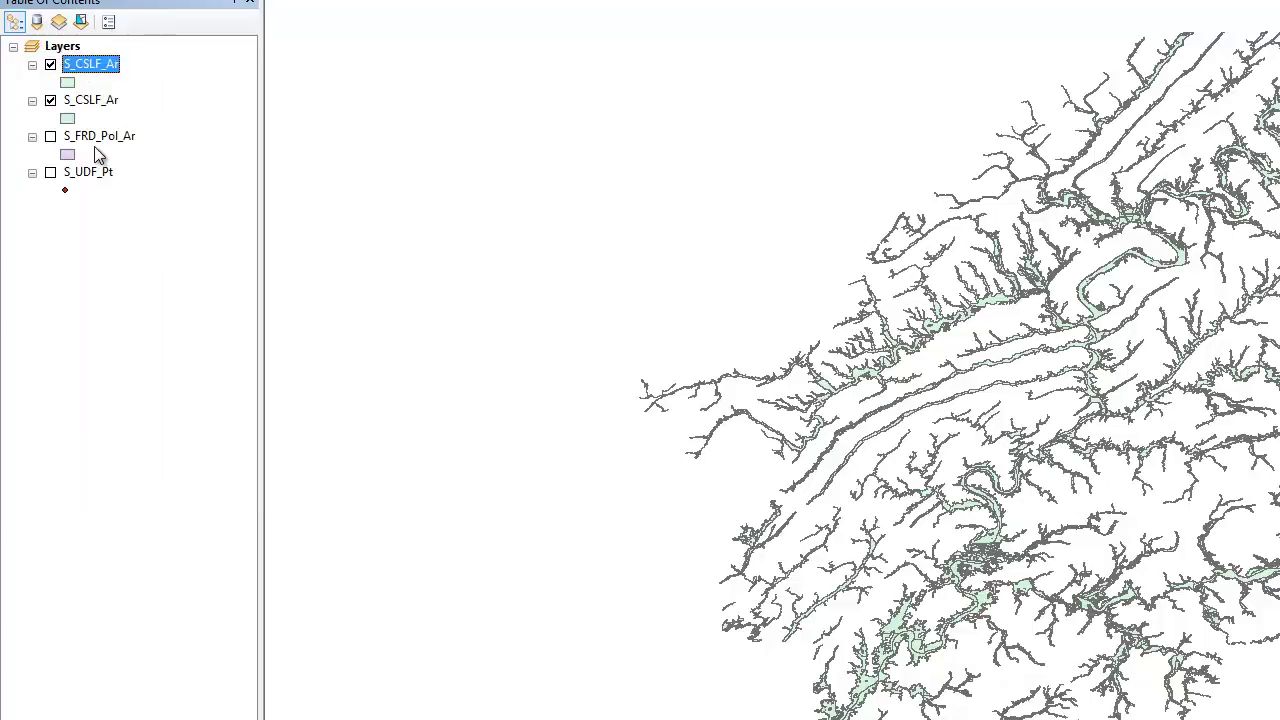
right_click(84, 67)
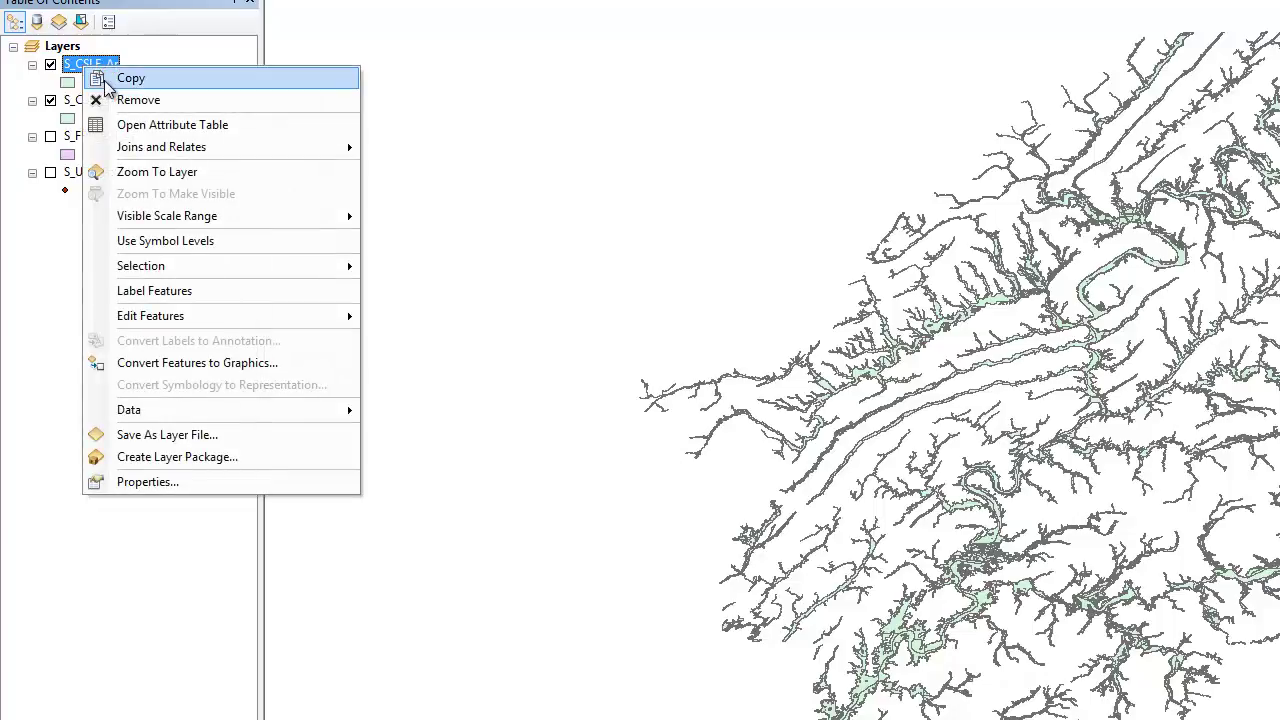
click(92, 74)
right_click(62, 47)
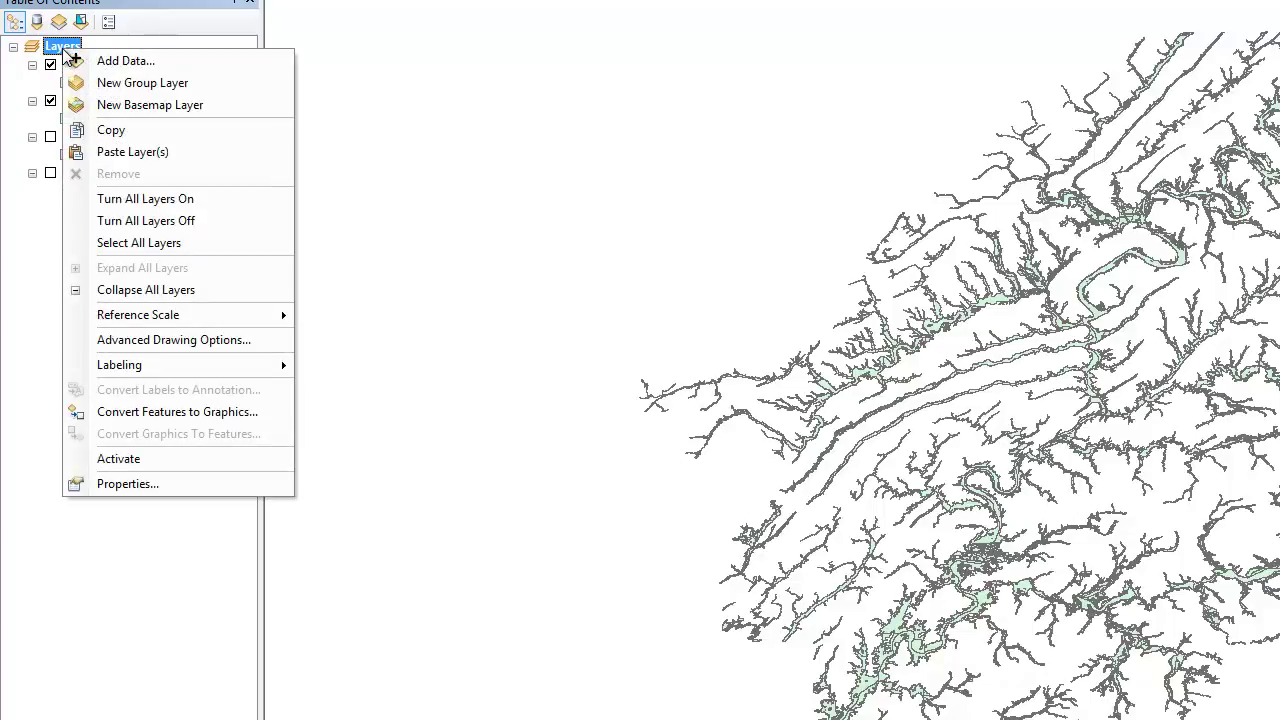
click(113, 152)
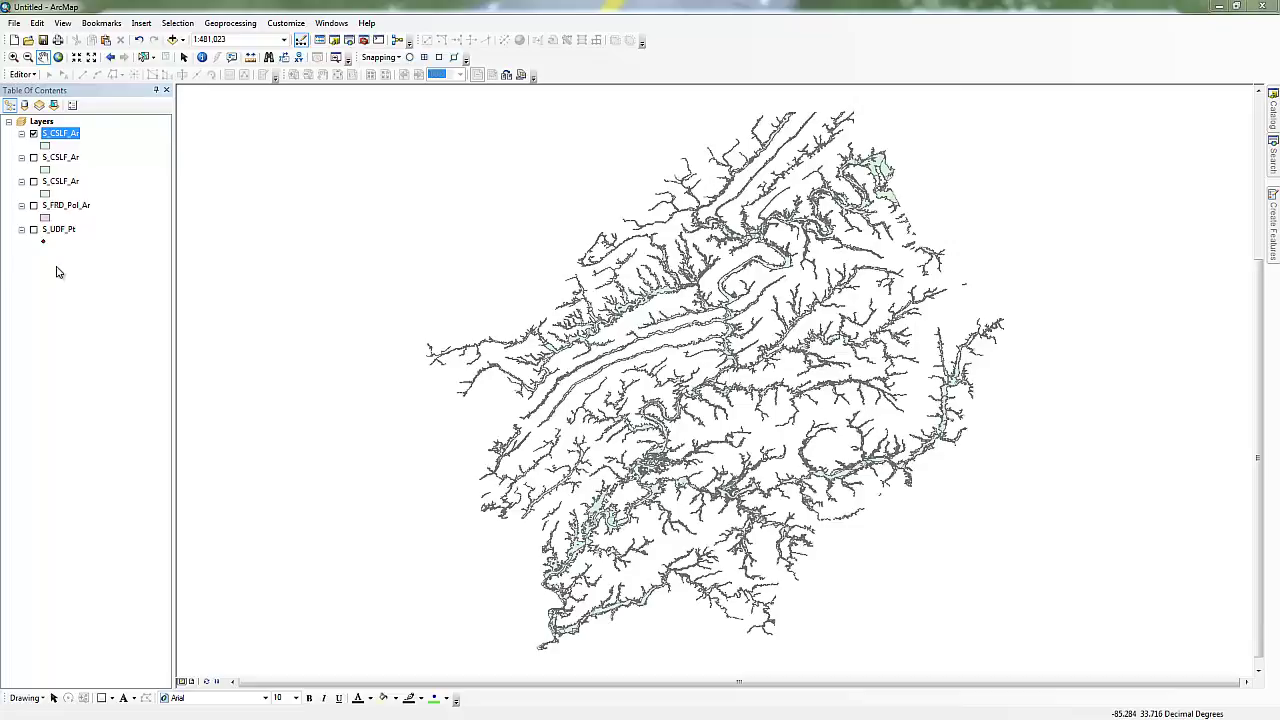
Set the topmost S_CSLF_Ar layer's symbology to categories by unique values, many fields.
right_click(68, 136)
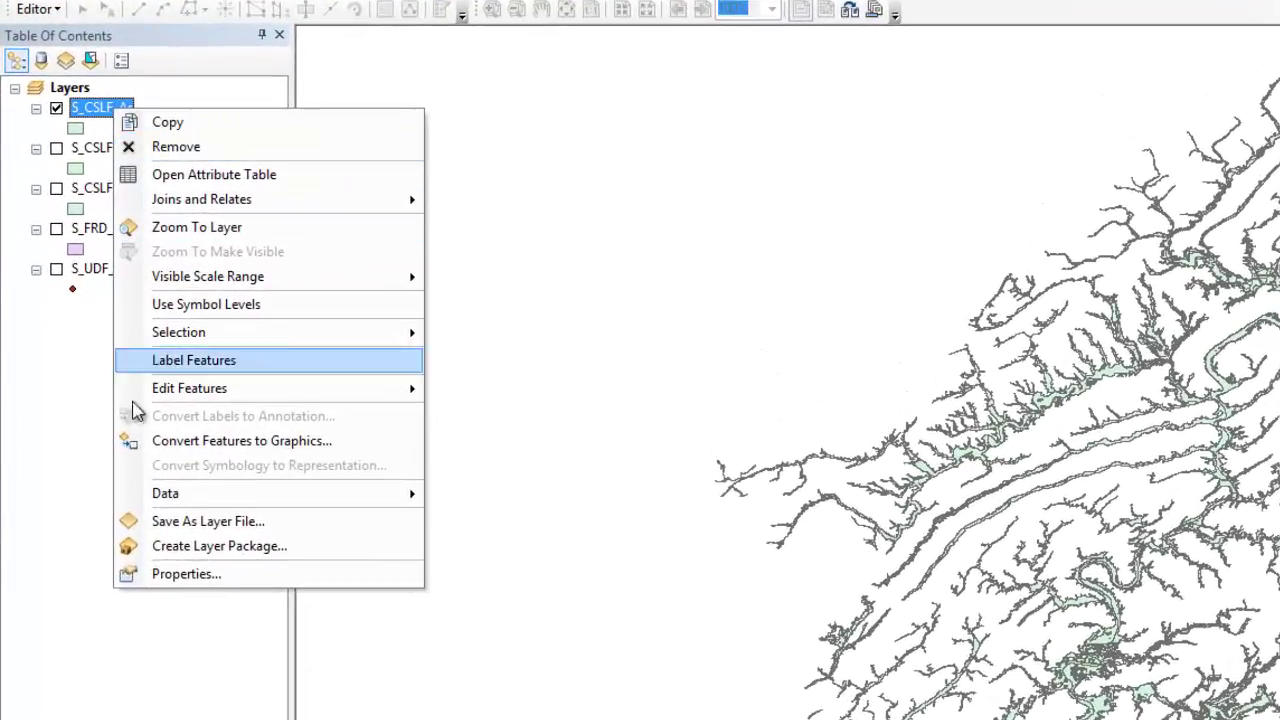
click(184, 574)
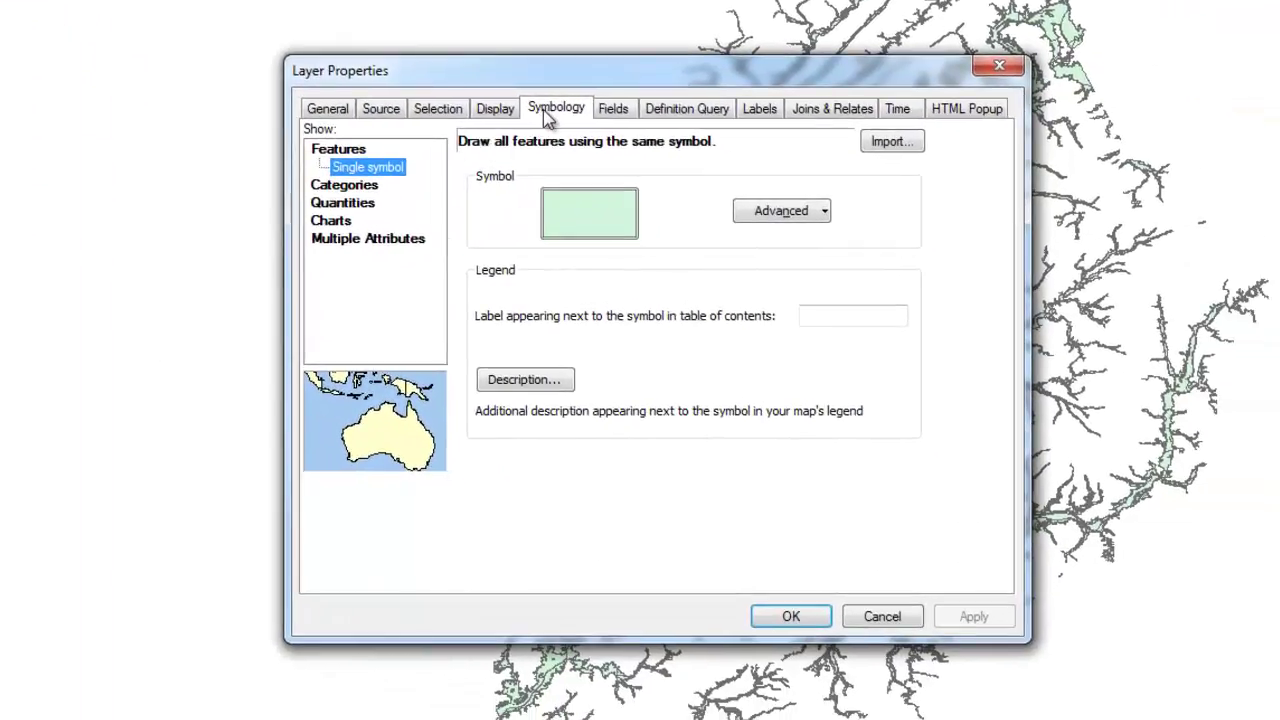
click(354, 188)
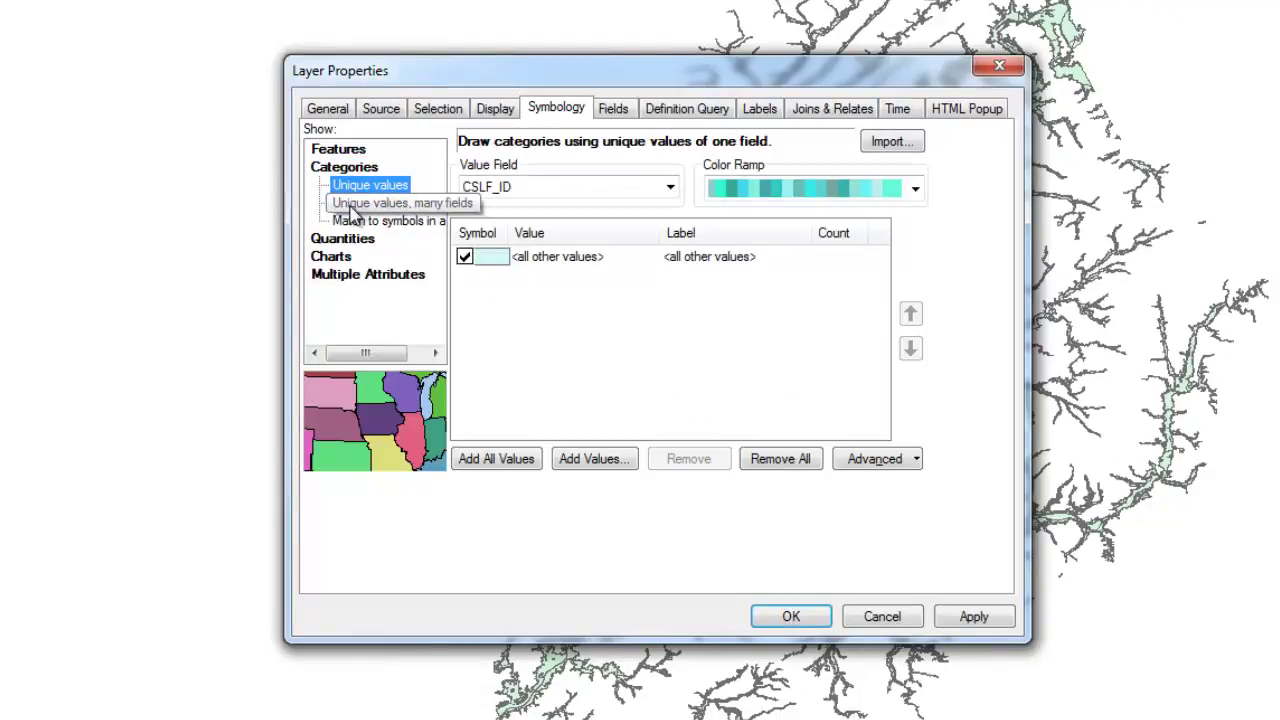
click(351, 205)
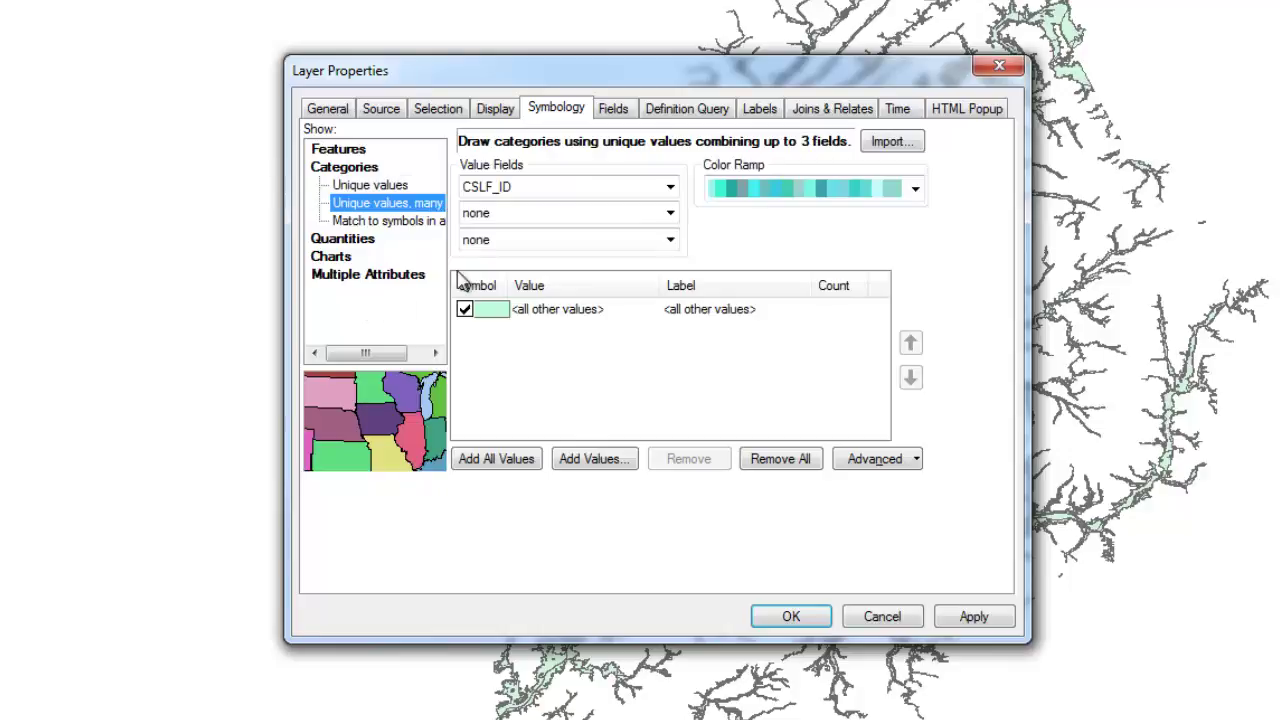
Set the three symbology value fields to PRE_ZONEST, NEW_ZONEST and FLDWYCHG.
click(669, 188)
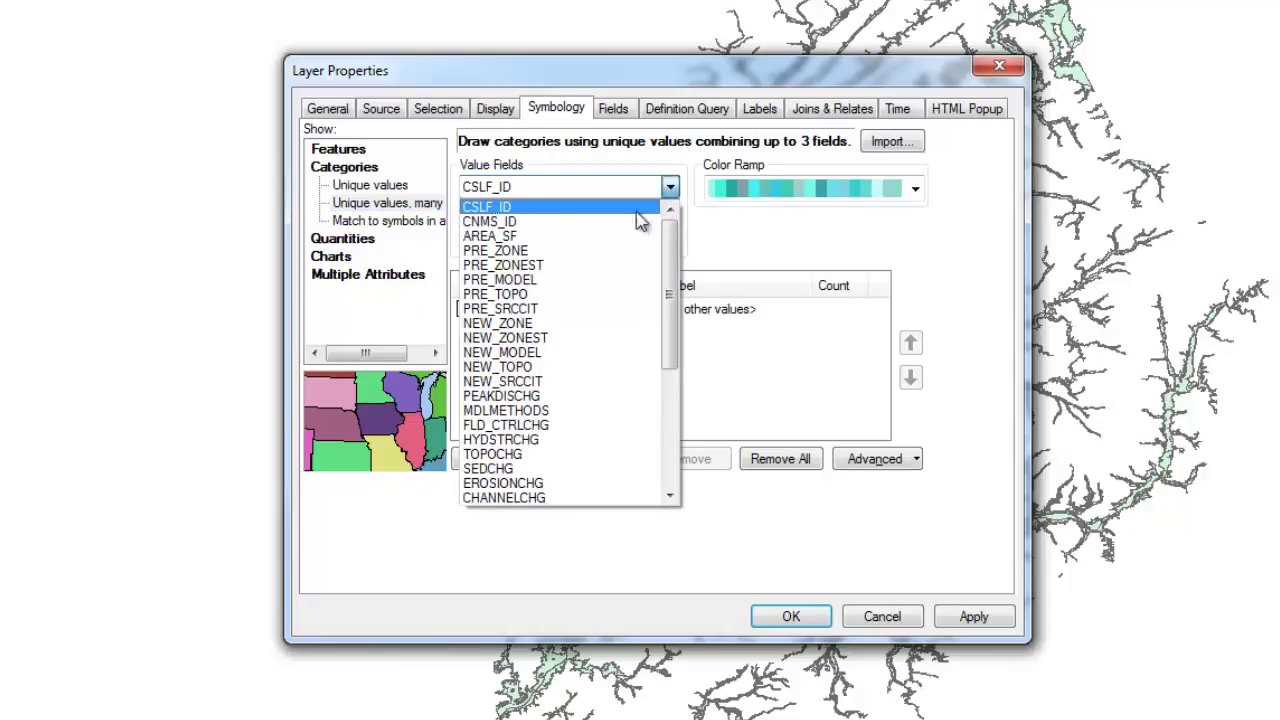
click(545, 266)
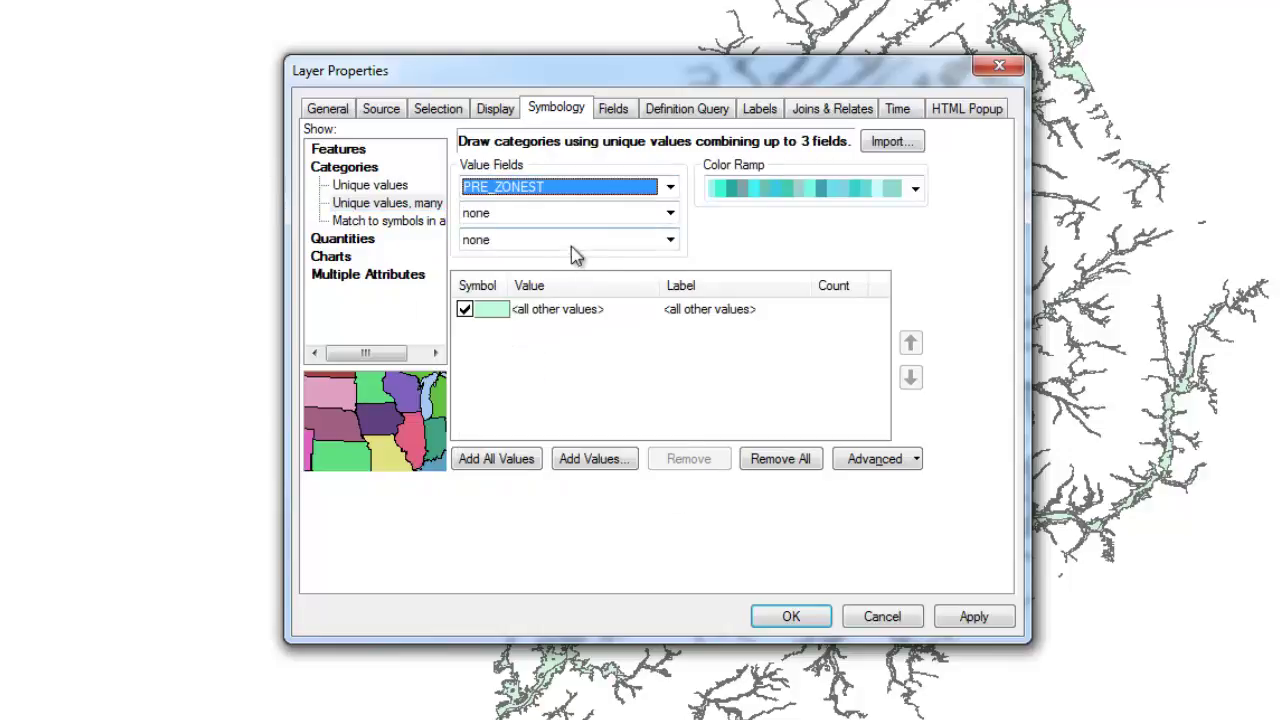
click(669, 213)
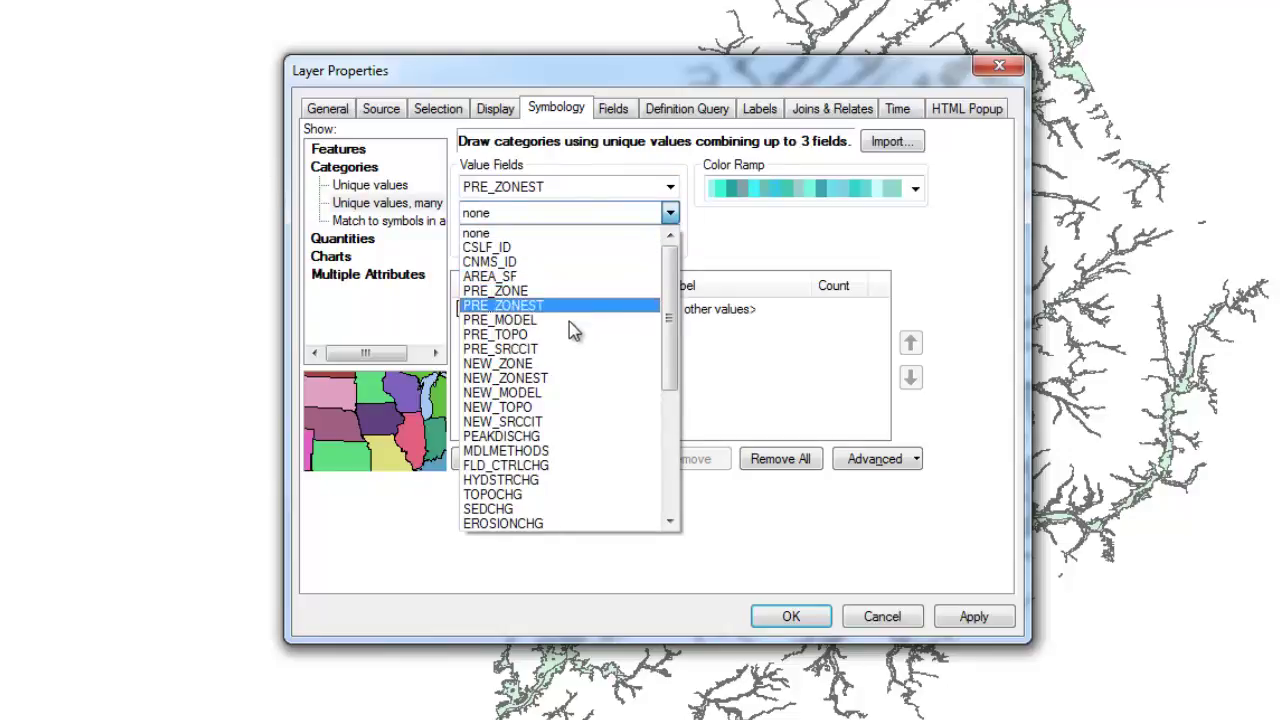
click(553, 379)
click(669, 240)
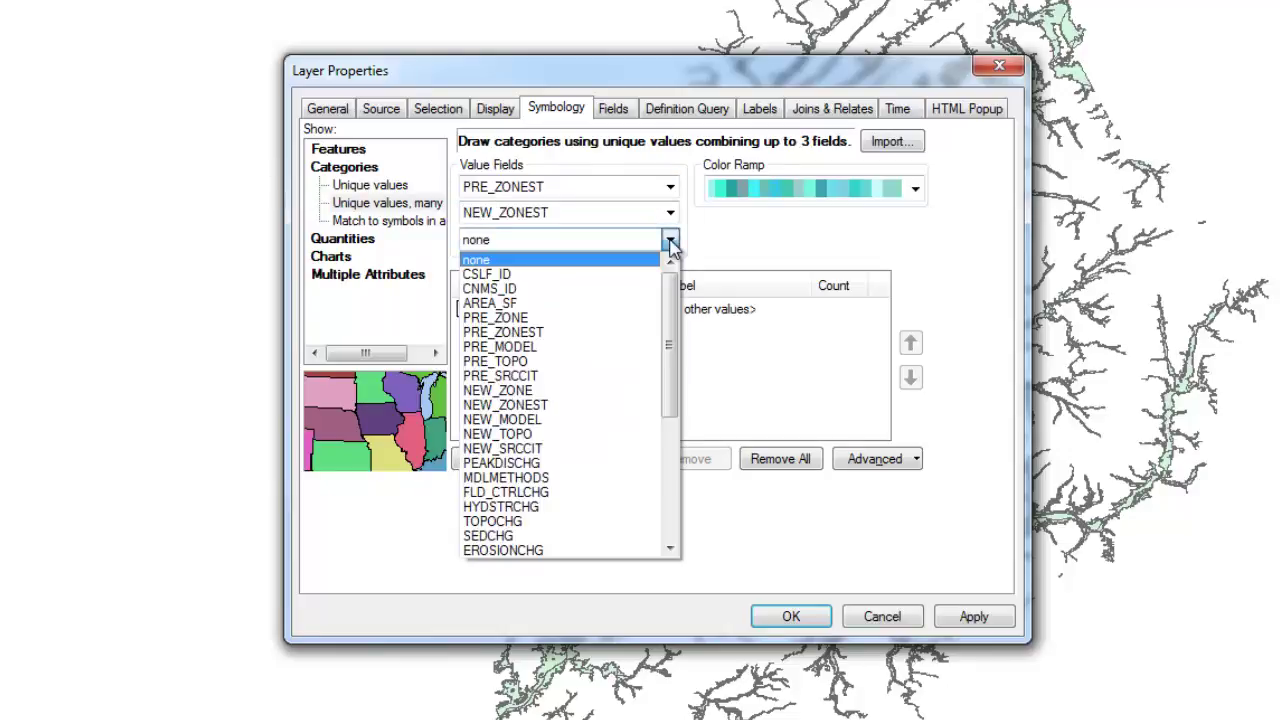
drag(669, 300, 673, 372)
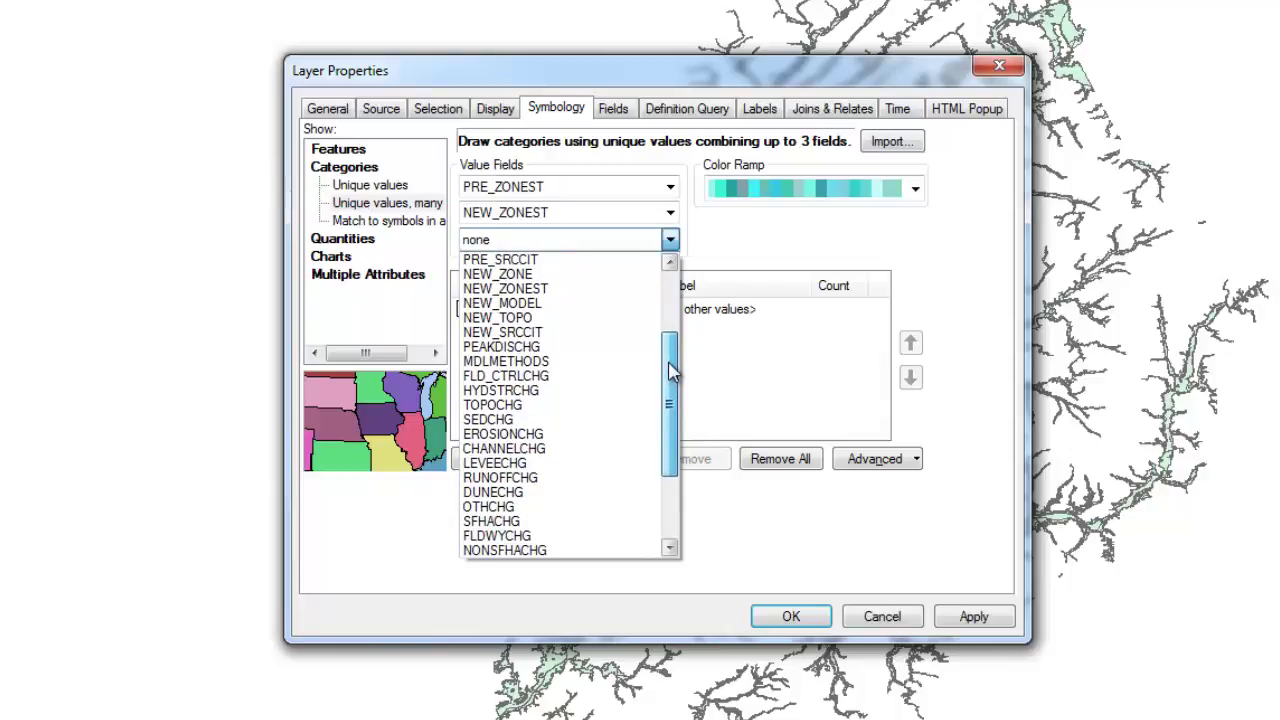
click(503, 533)
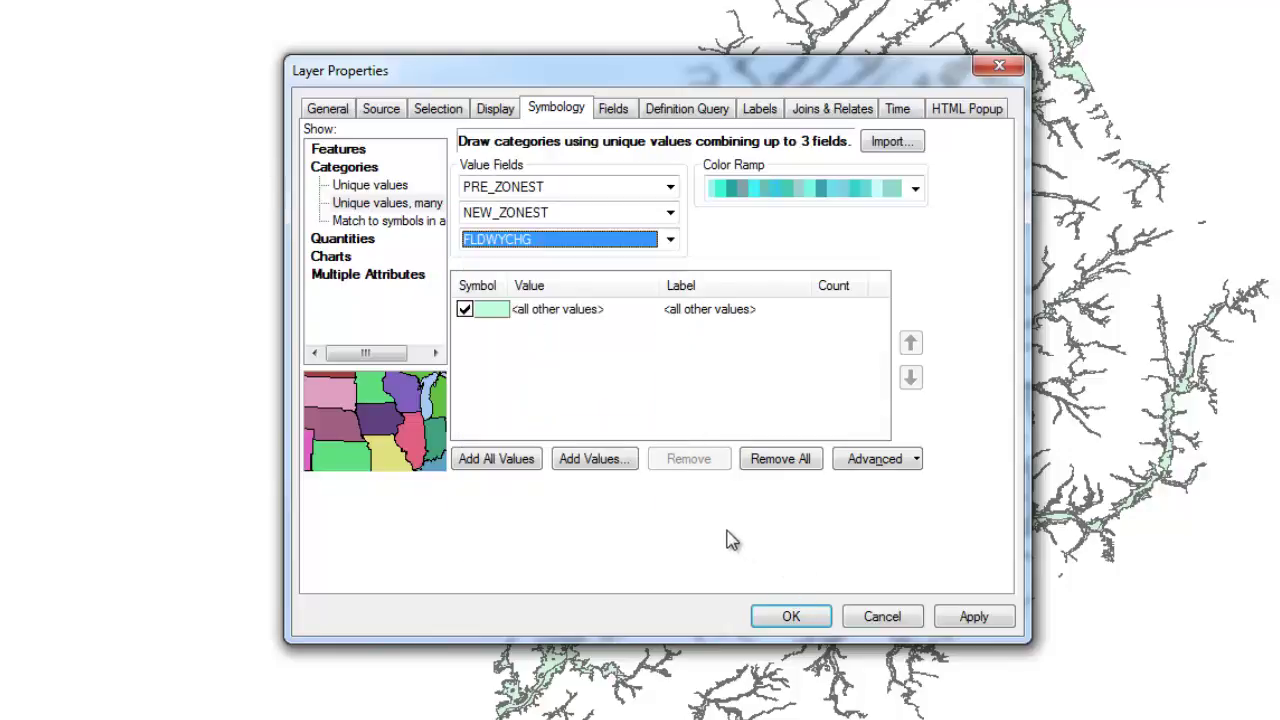
Generate the complete list of value combinations that can be added to the layer's symbology.
click(595, 466)
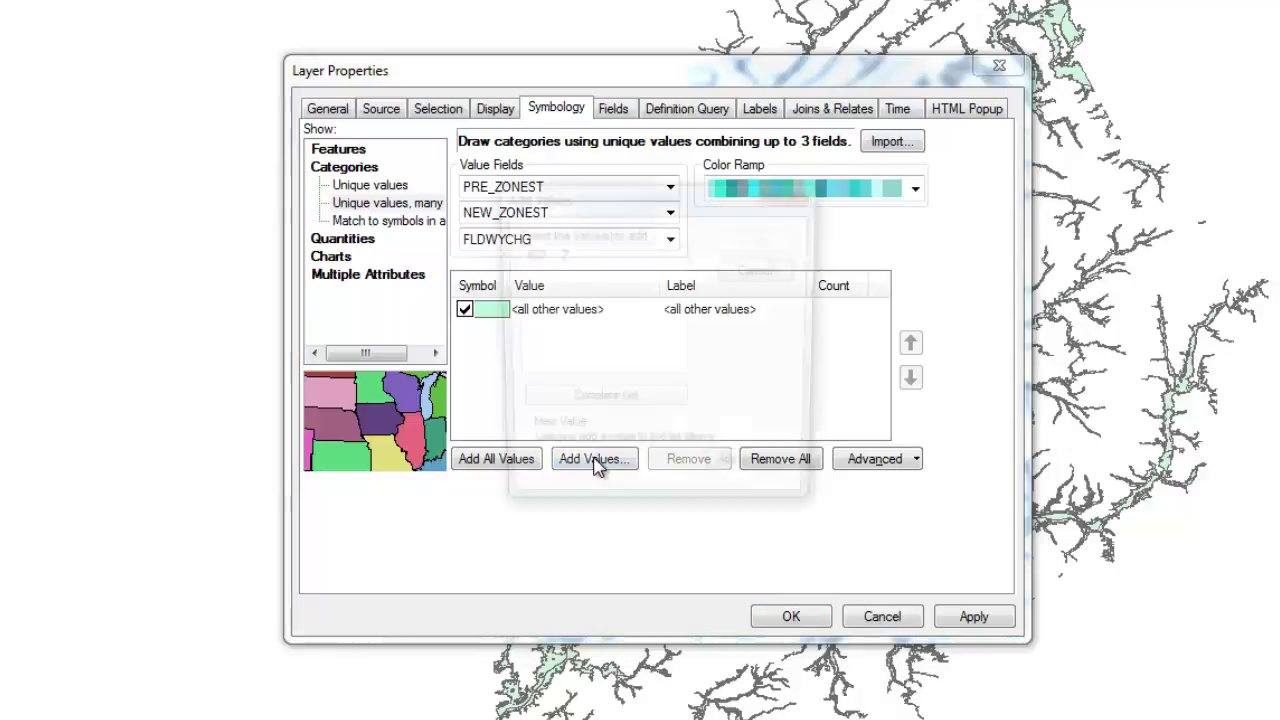
click(596, 408)
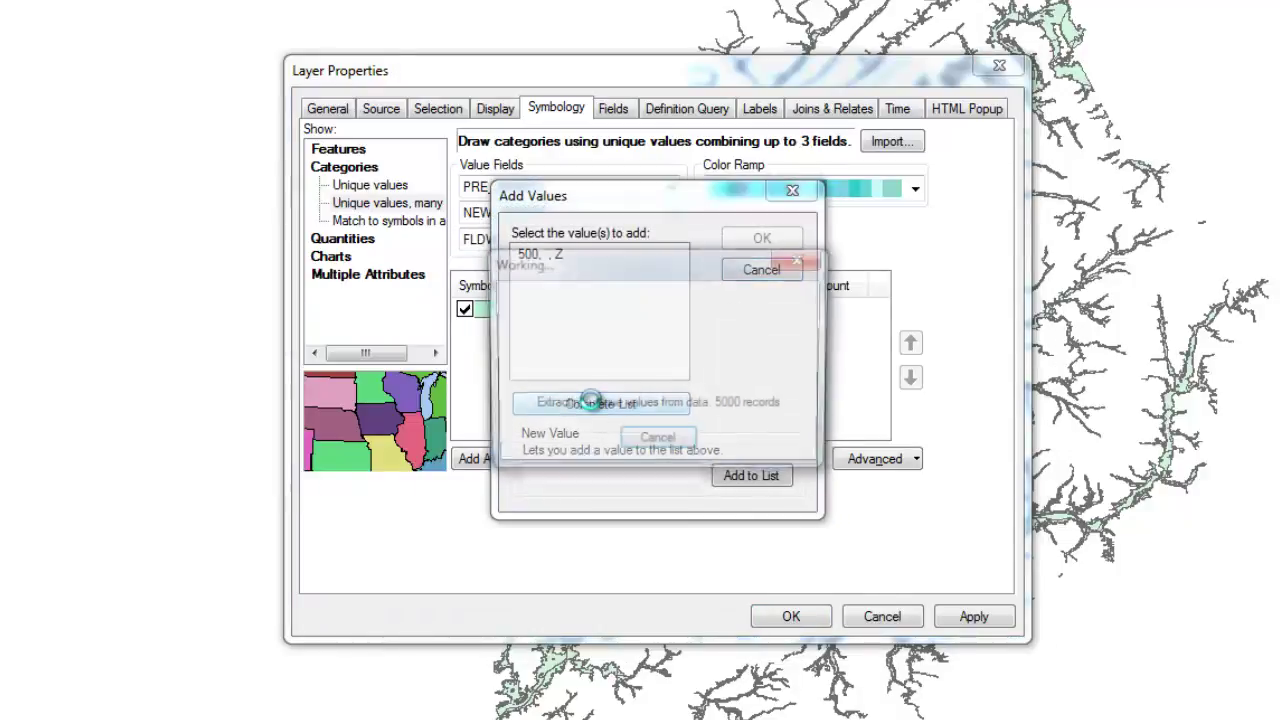
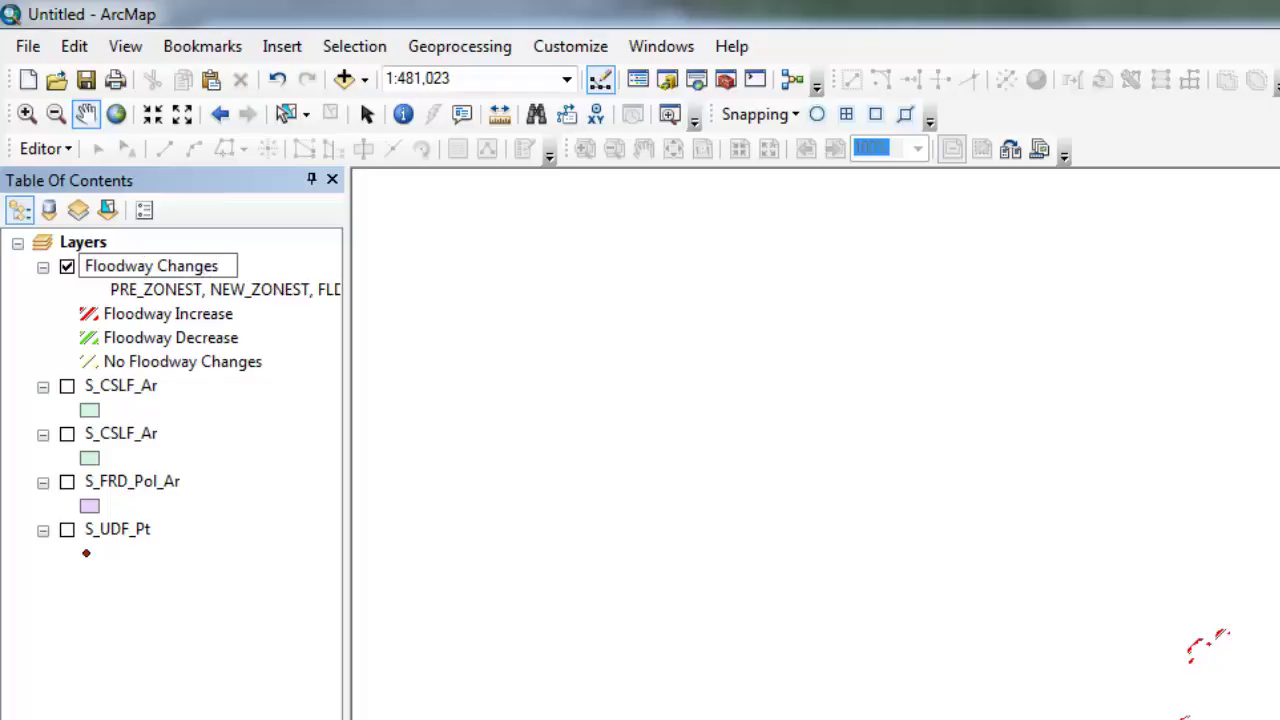
Rename the topmost layer as Floodway Changes.
key(Return)
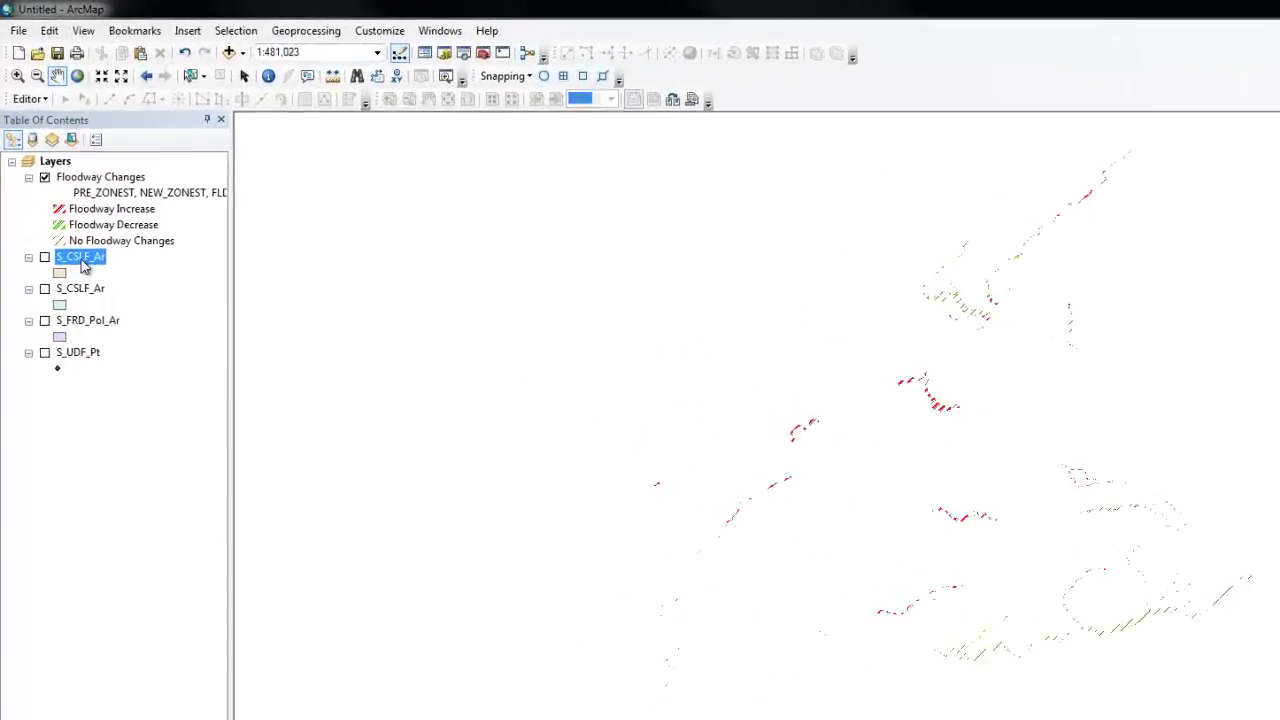
Set the symbology of the S_CSLF_Ar layer directly below Floodway Changes to unique values, many fields.
right_click(92, 287)
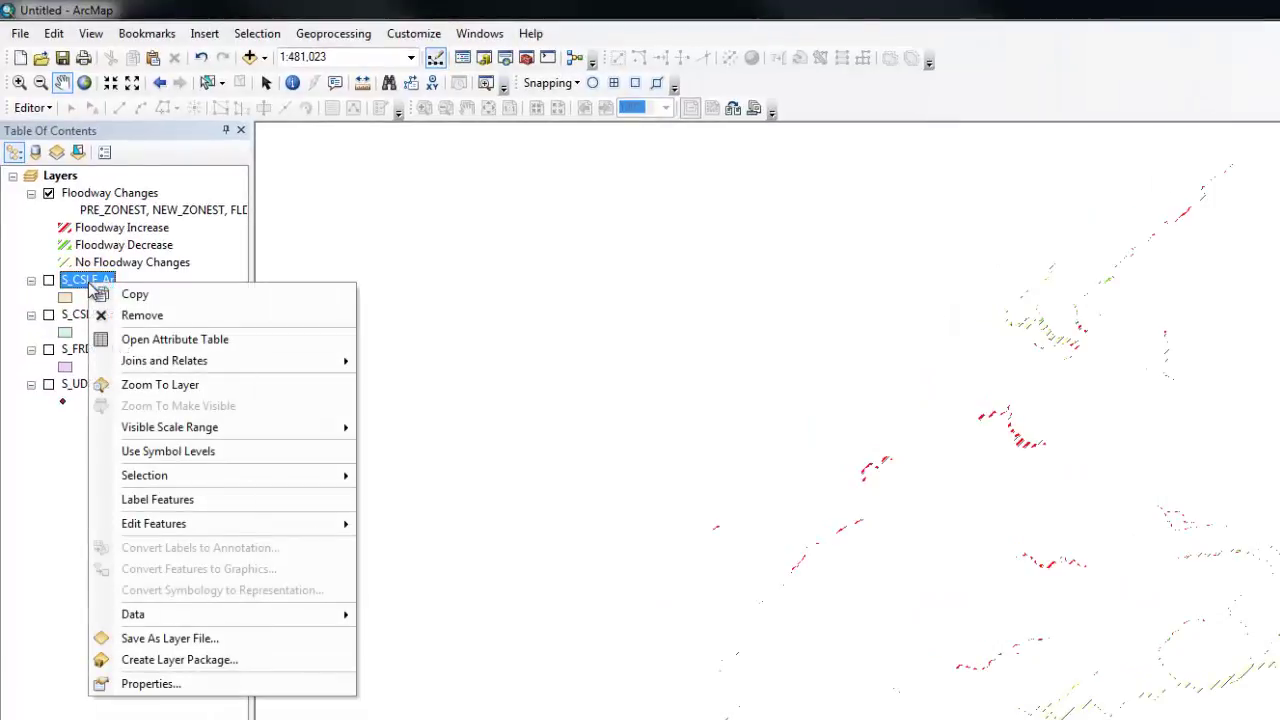
click(166, 684)
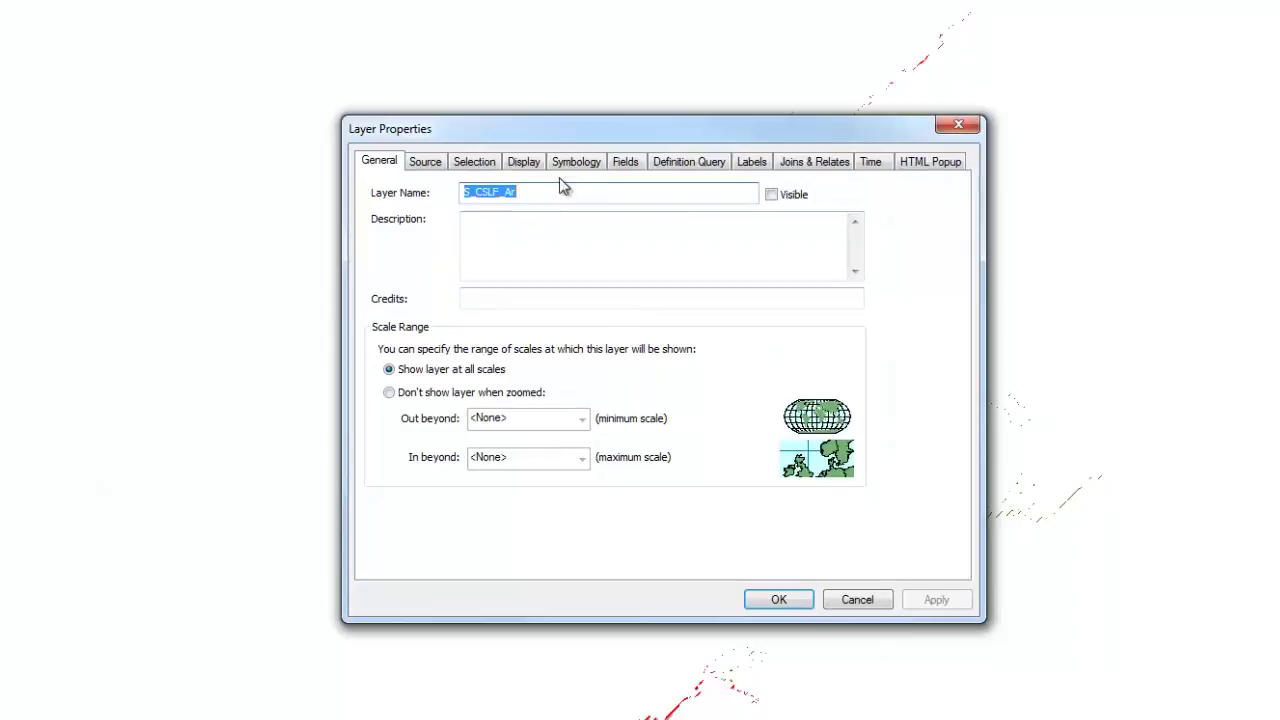
click(591, 162)
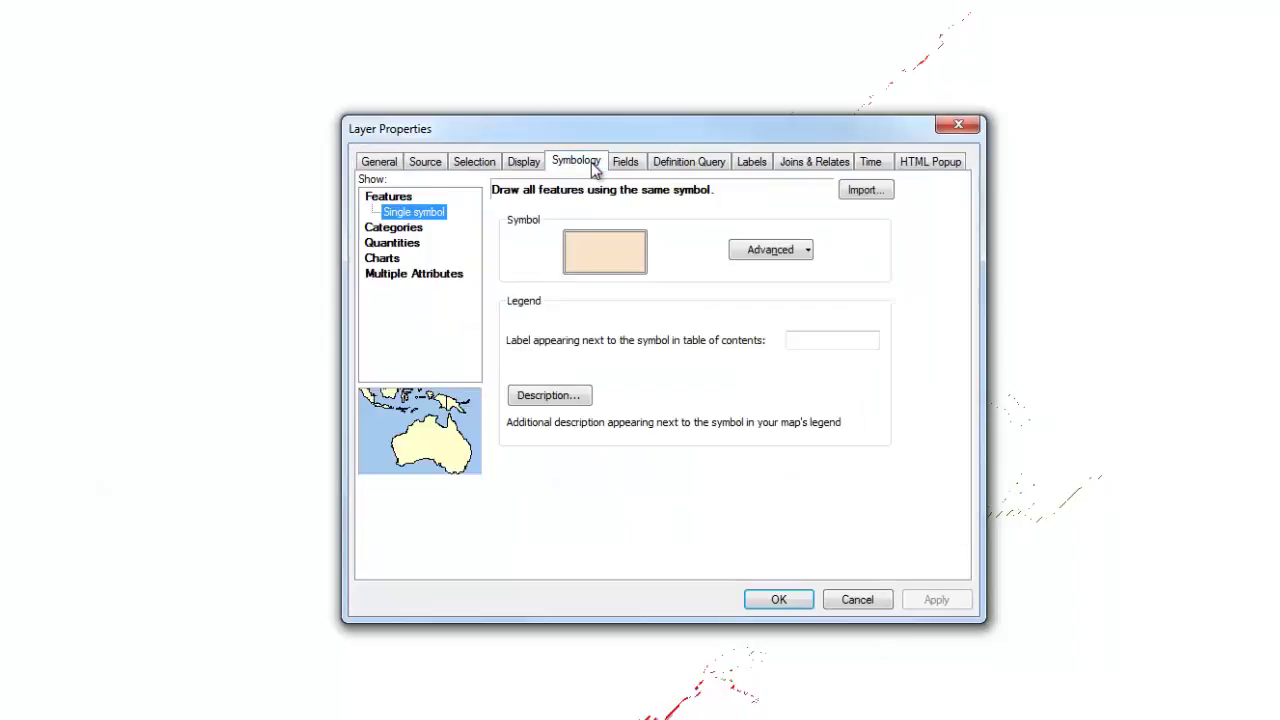
click(396, 229)
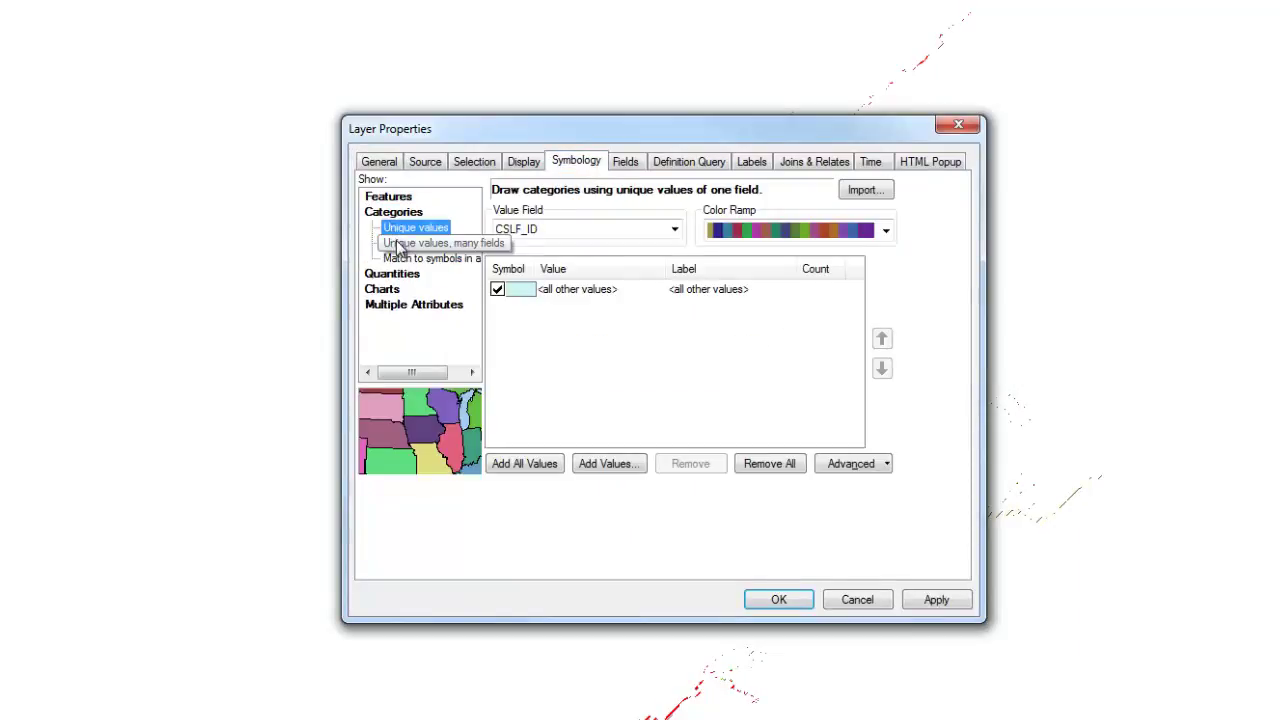
click(400, 244)
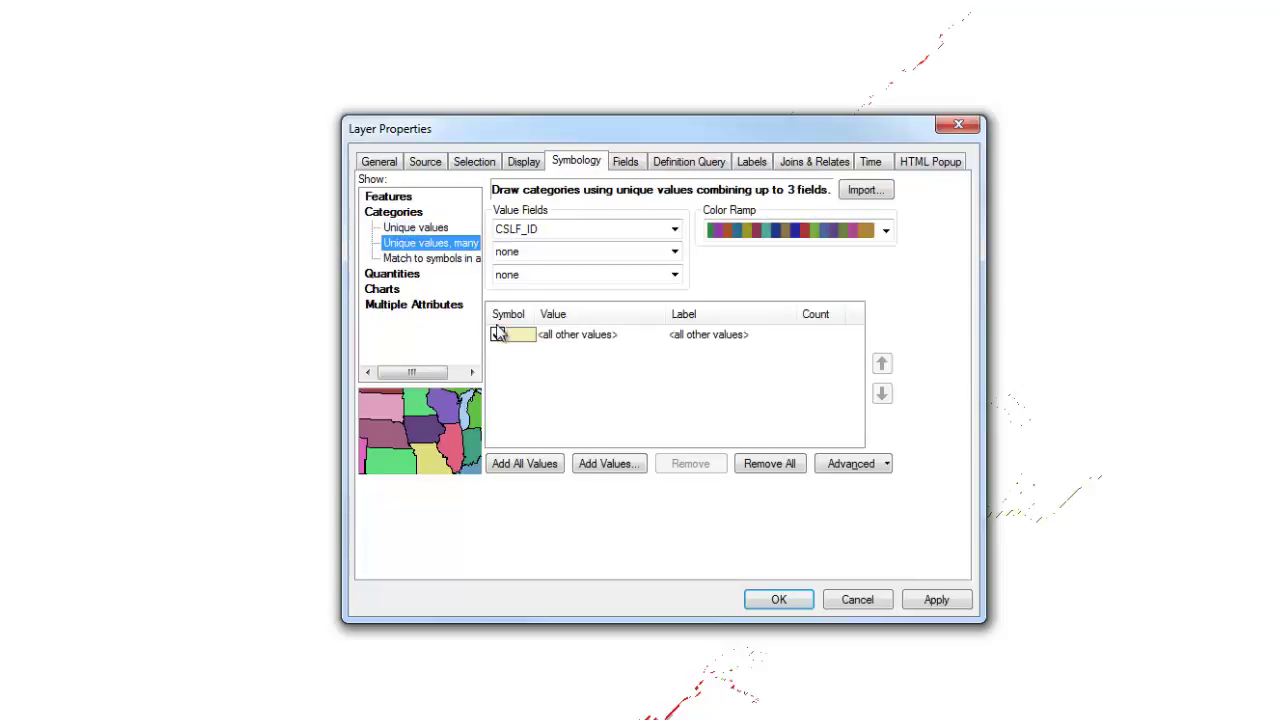
Set the symbology value fields to PRE_ZONE, NEW_ZONE and SFHACHG and generate the complete list of value combinations that can be added.
click(675, 231)
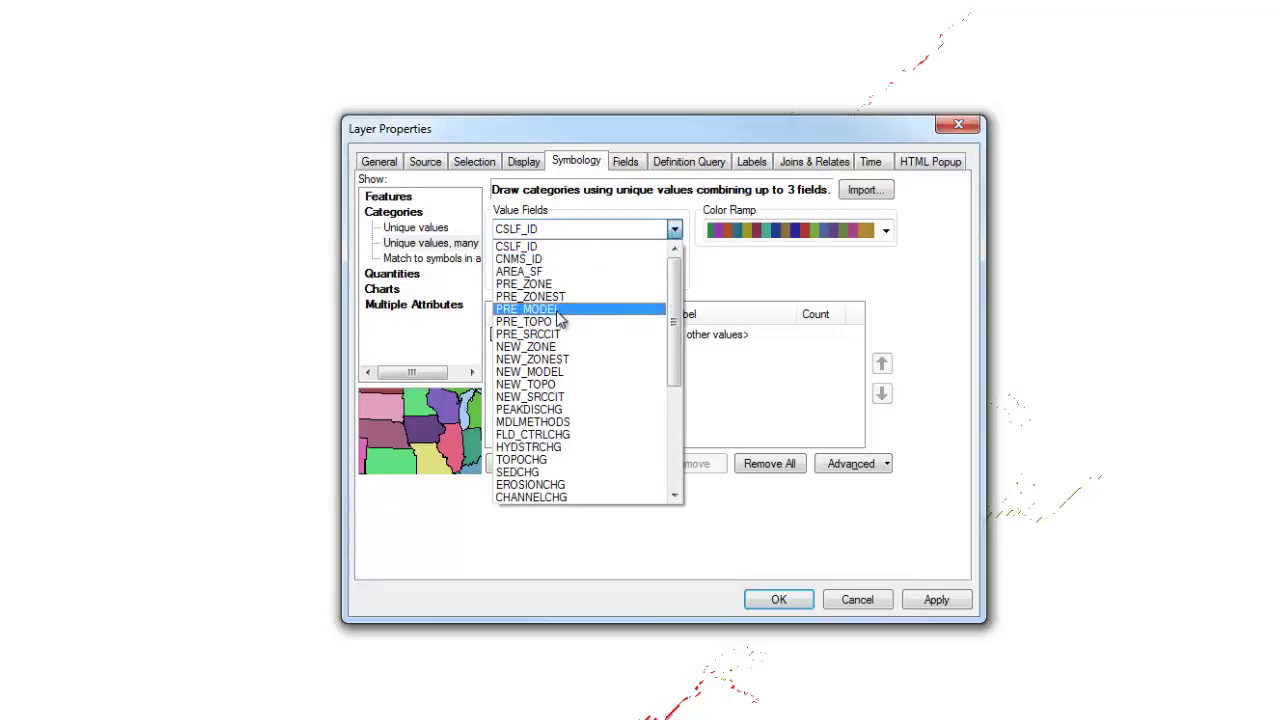
click(555, 284)
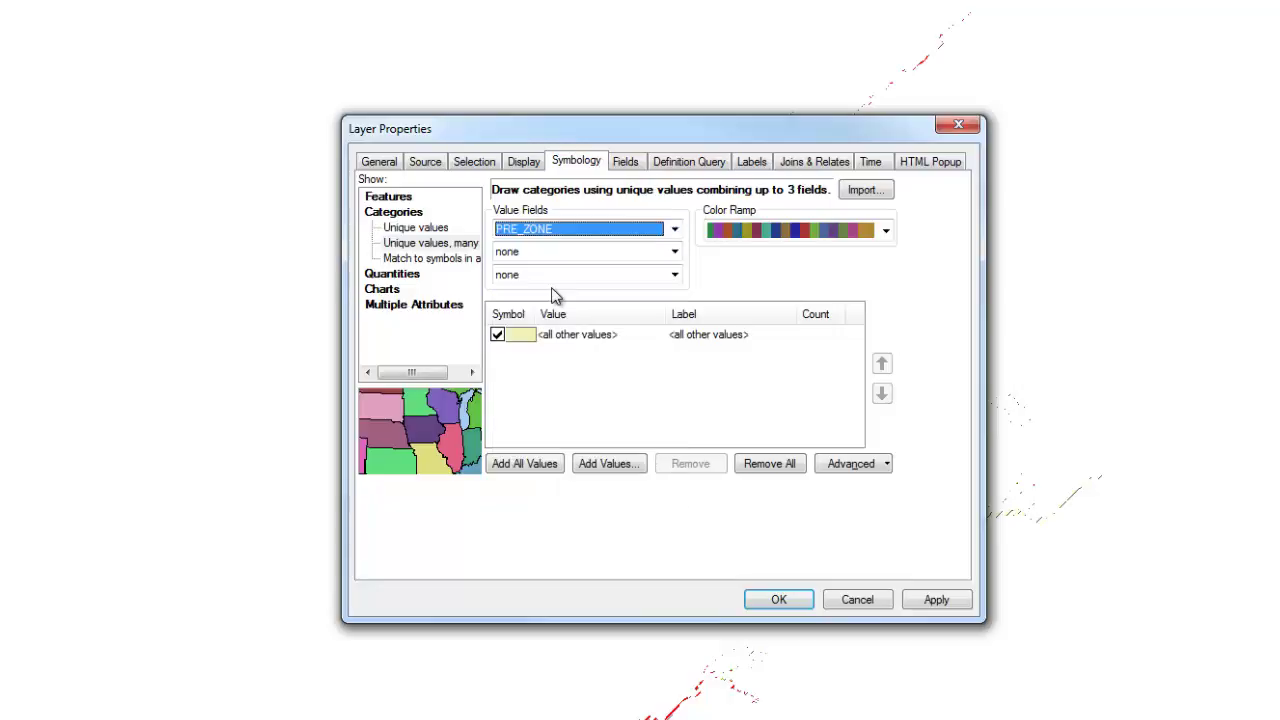
click(675, 252)
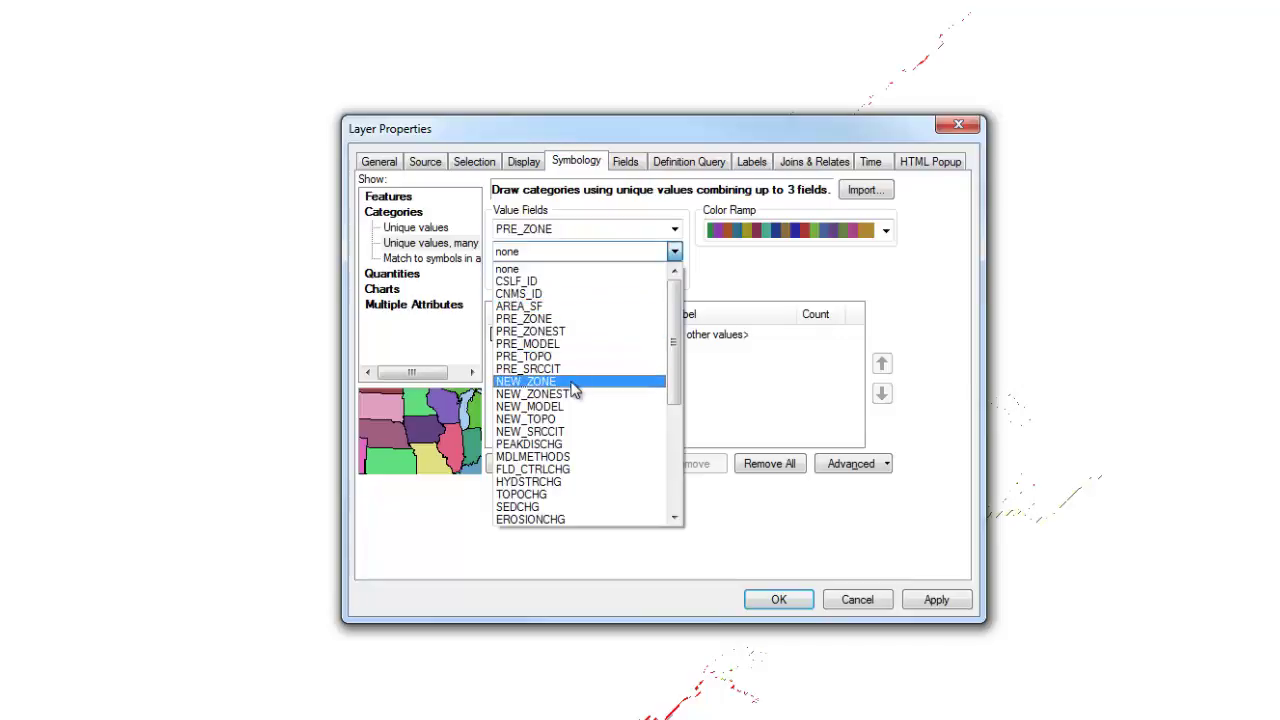
click(557, 381)
click(675, 274)
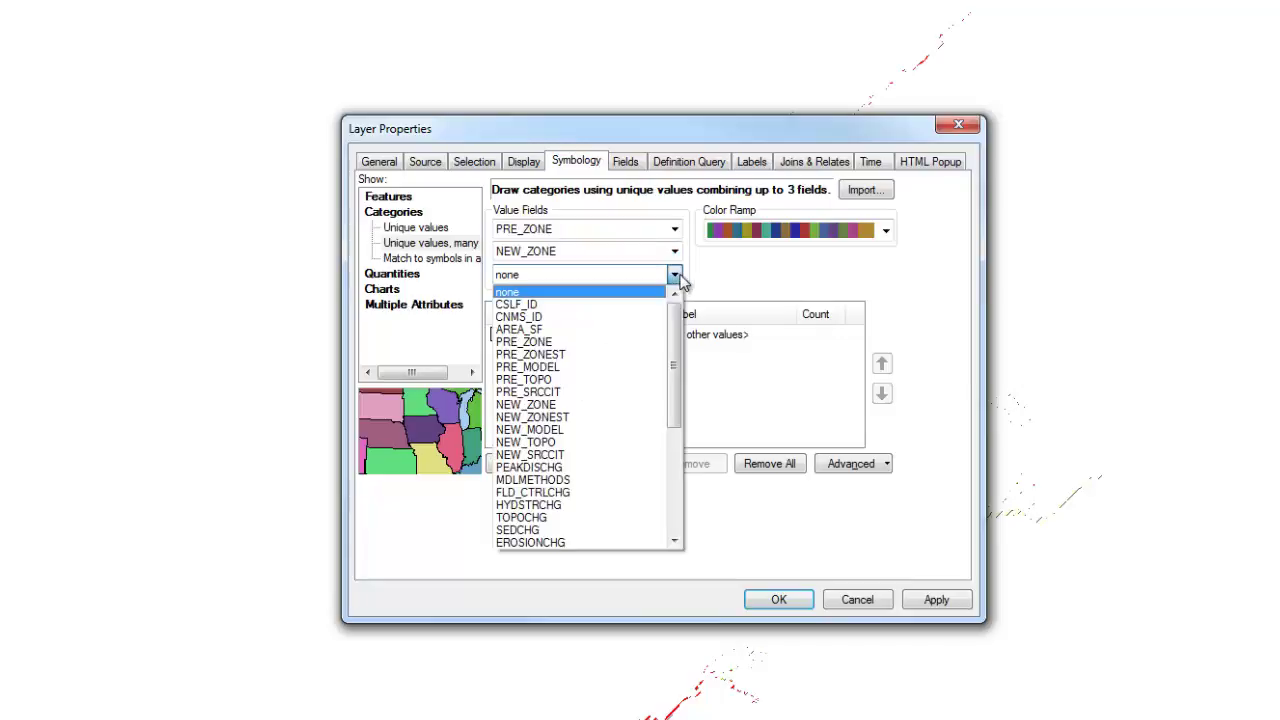
drag(677, 334, 677, 383)
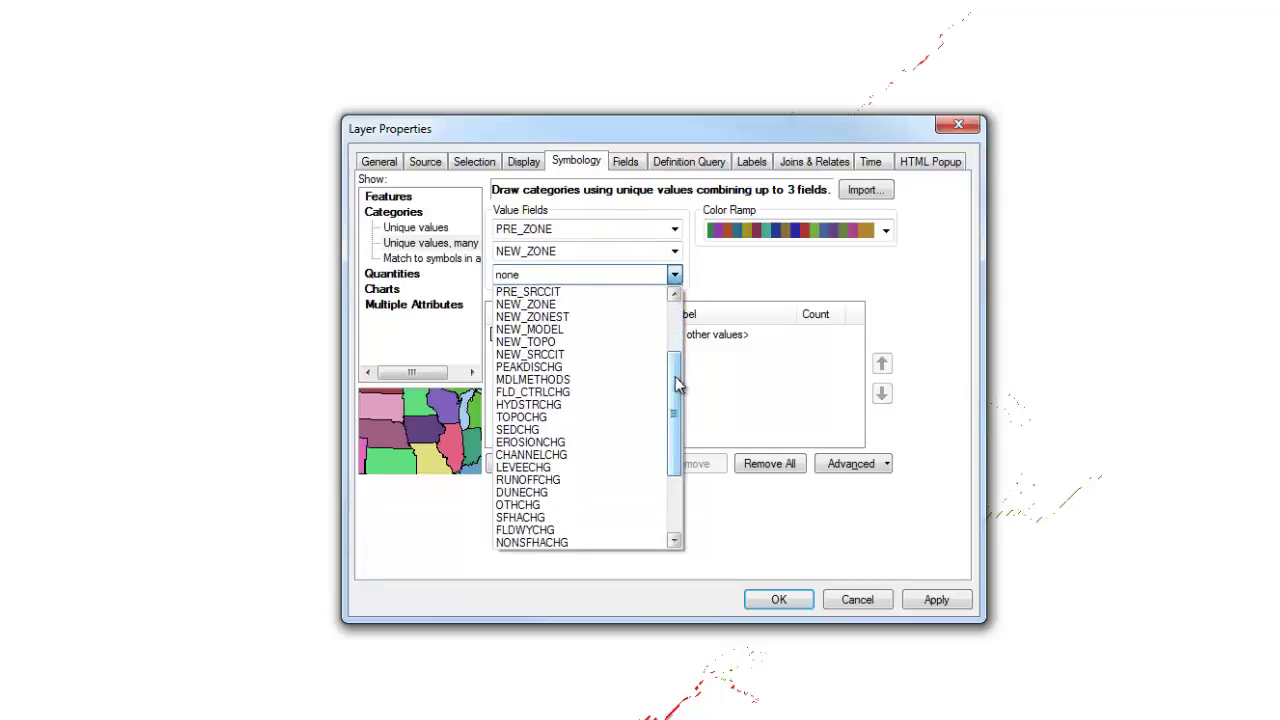
click(536, 518)
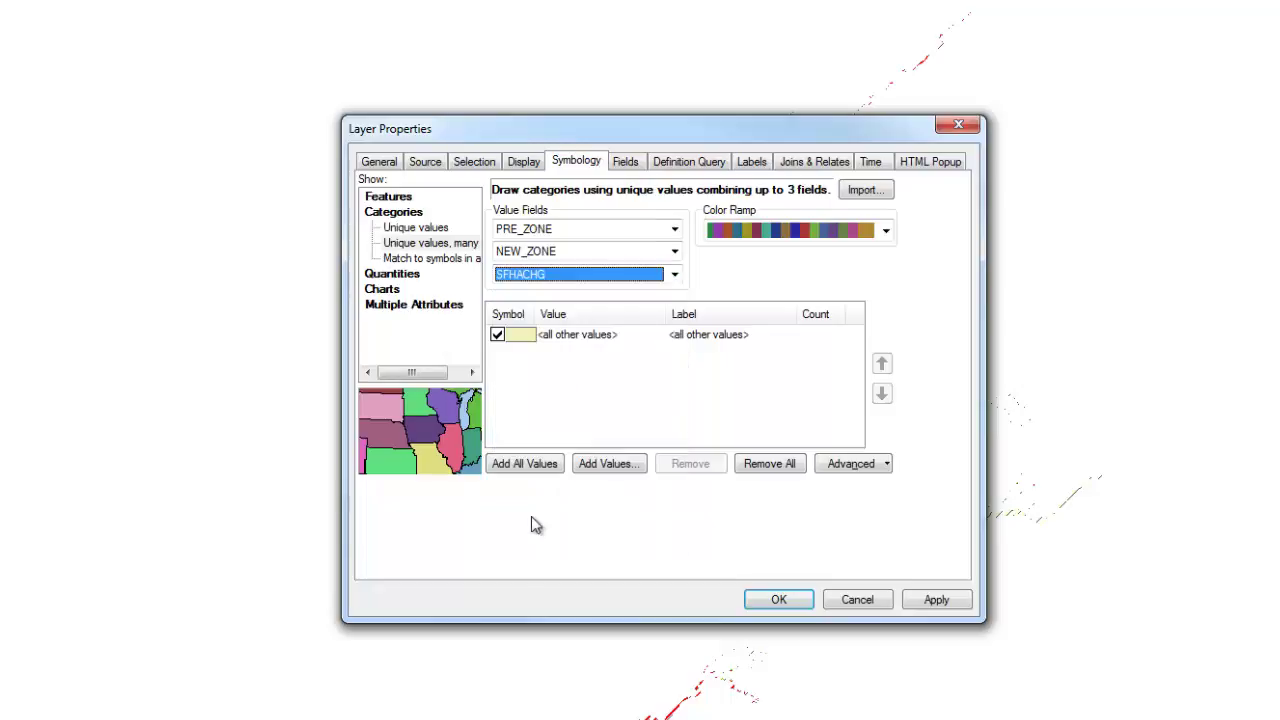
click(630, 467)
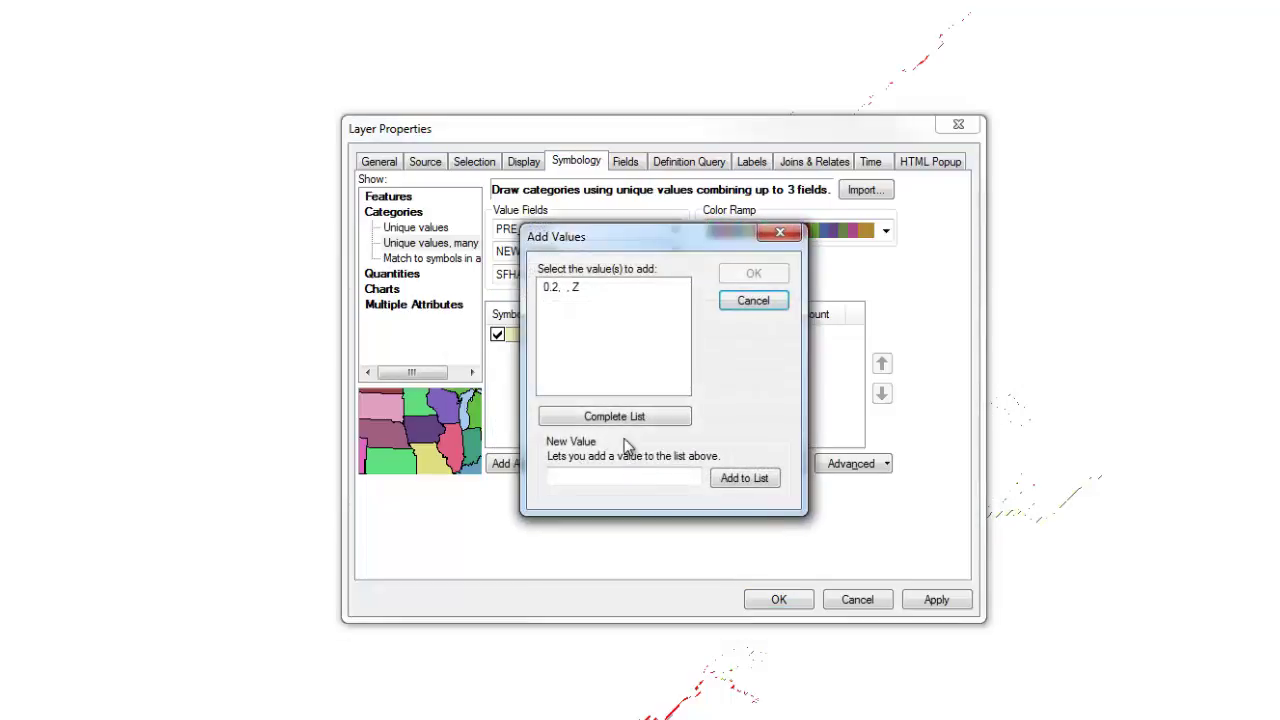
click(619, 417)
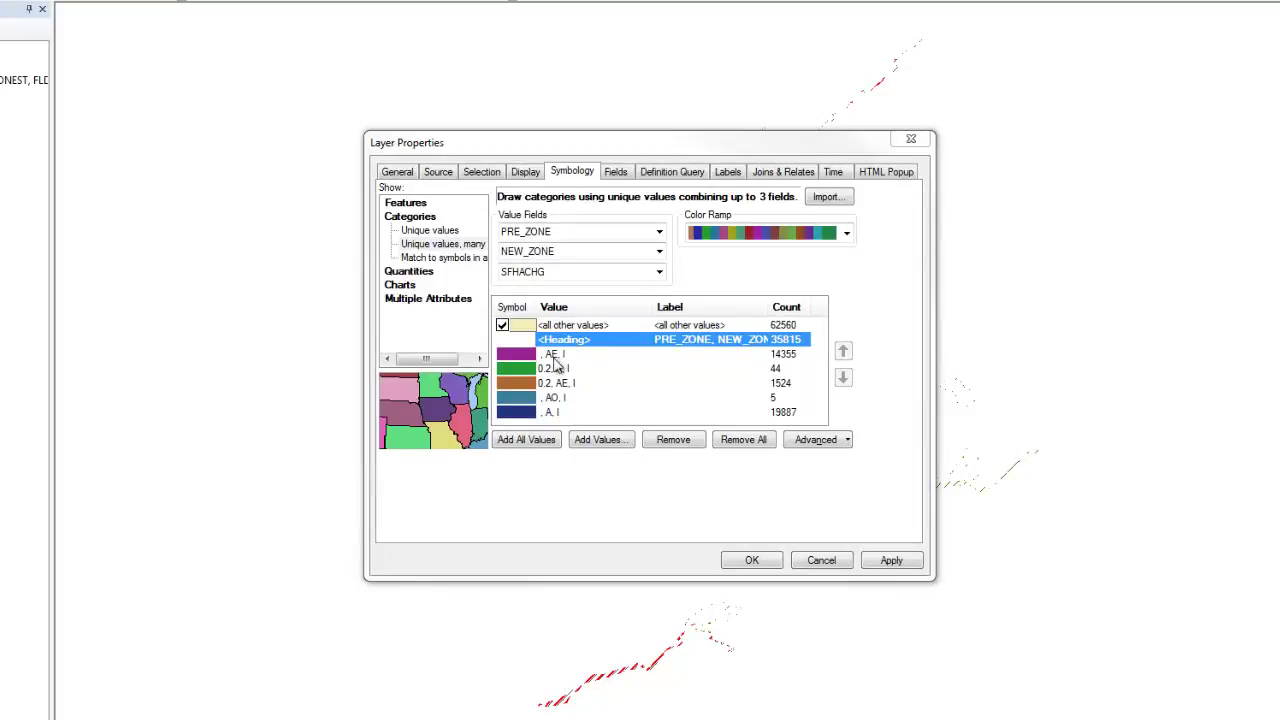
Group the five added value combinations ending in I, from the first AE entry through the last A entry, into one class.
click(553, 357)
shift+click(554, 412)
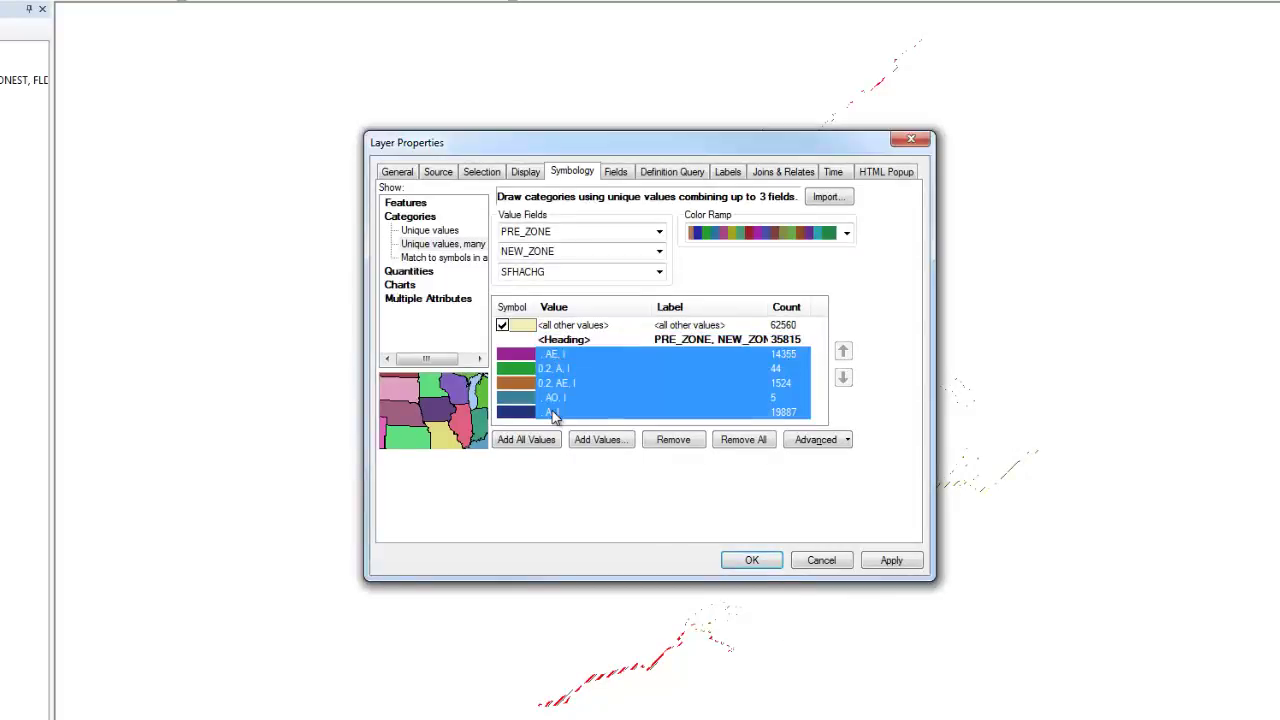
right_click(554, 416)
click(580, 426)
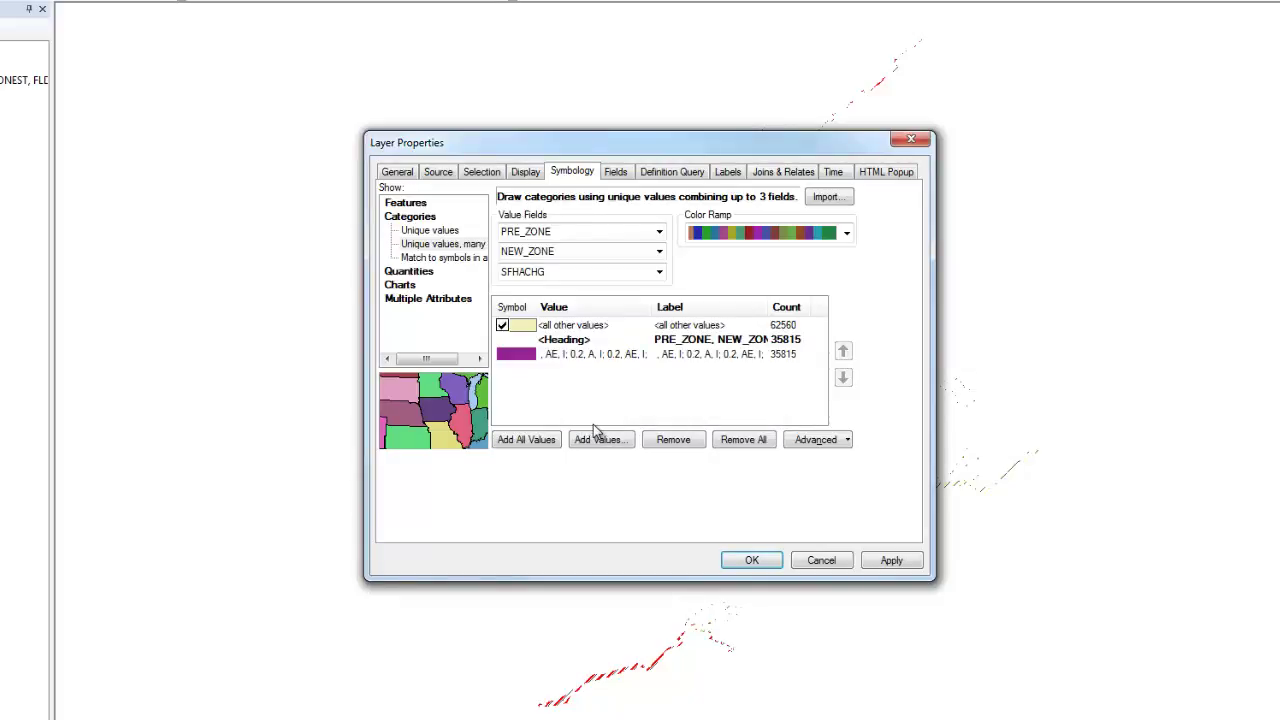
Label the grouped class "1% Annual Chance Flooding Increase".
click(686, 358)
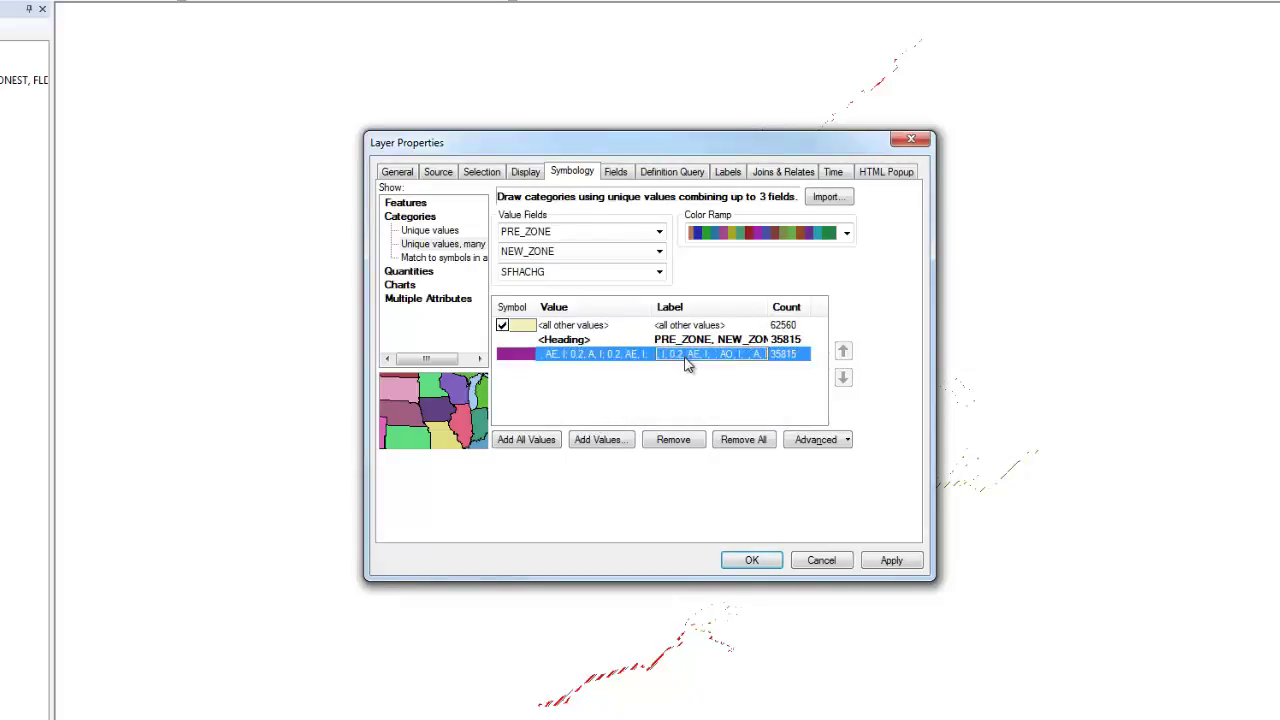
text(1% A)
text(nnual Cha)
text(nce Flo)
text(oding Incre)
text(ase)
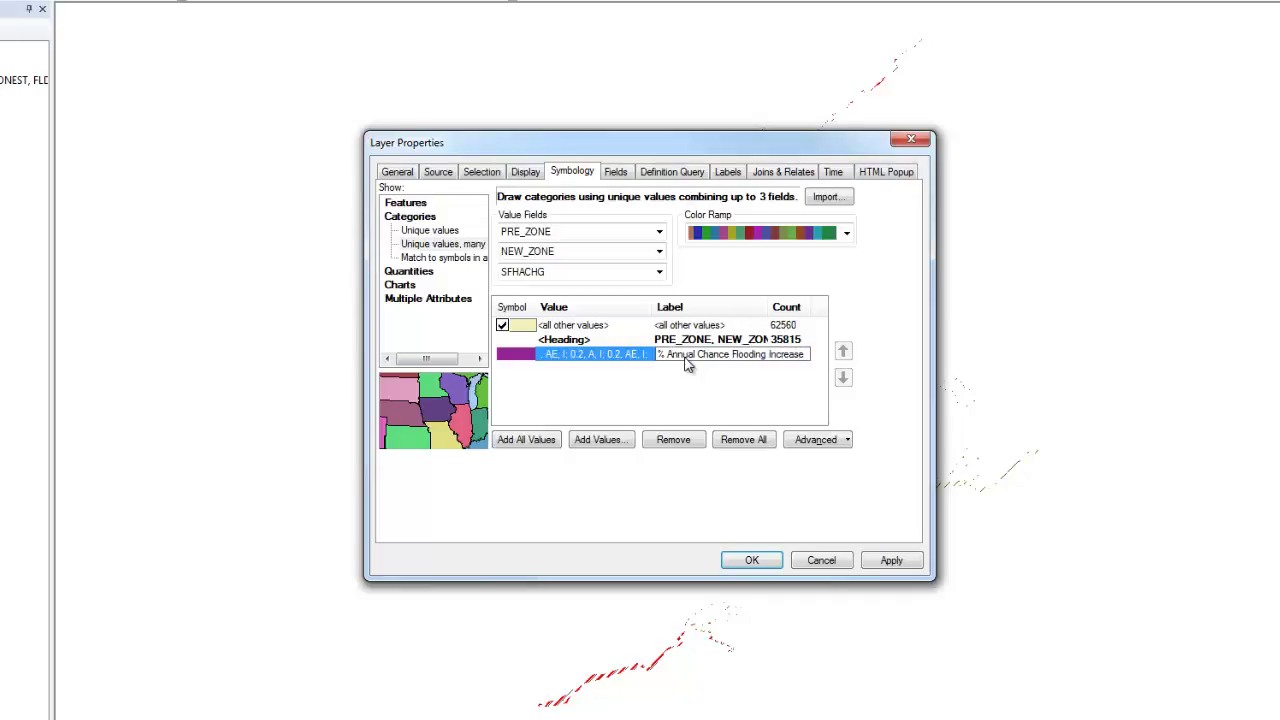
key(Return)
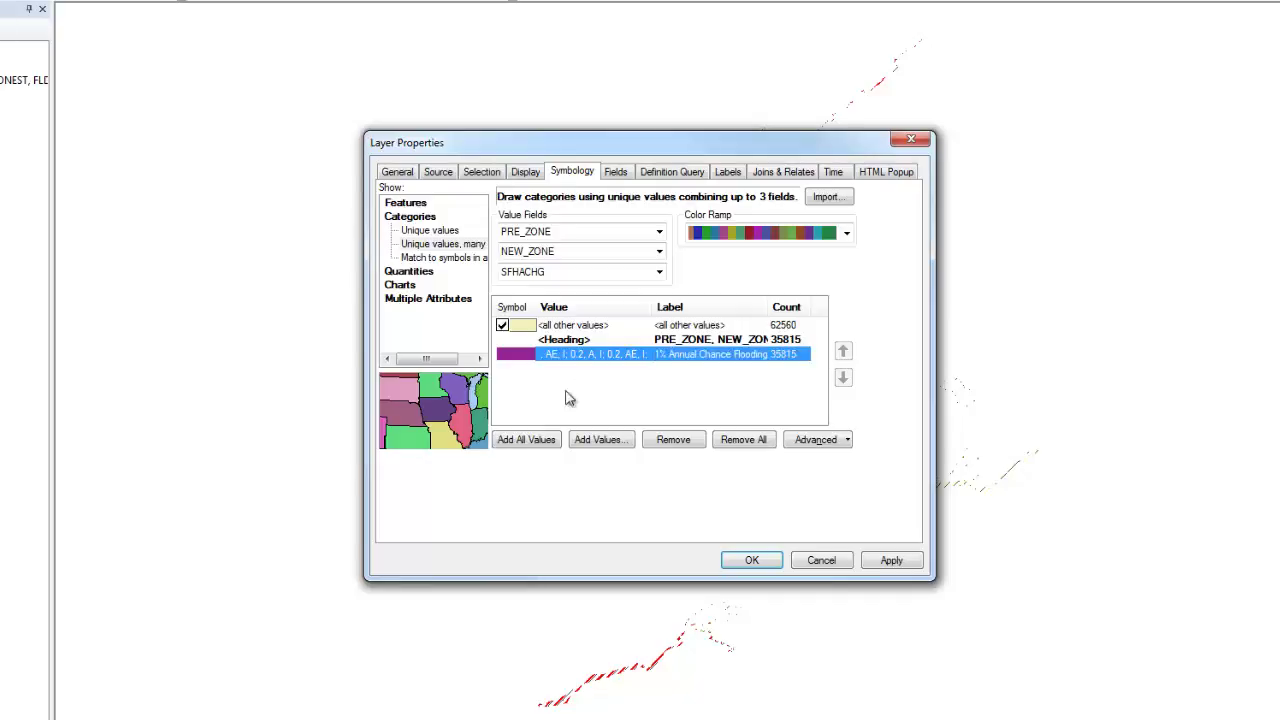
Assign the red 1% Annual Chance Flooding Increase style symbol to the grouped class.
right_click(591, 358)
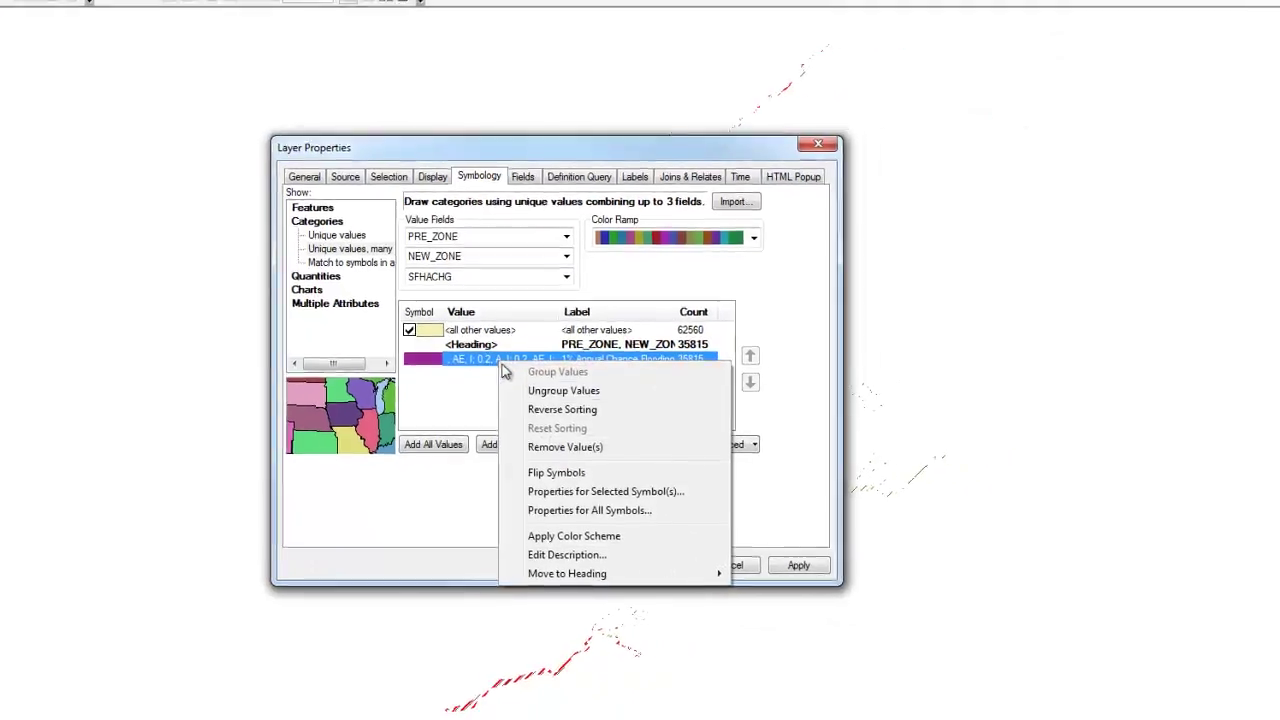
click(440, 498)
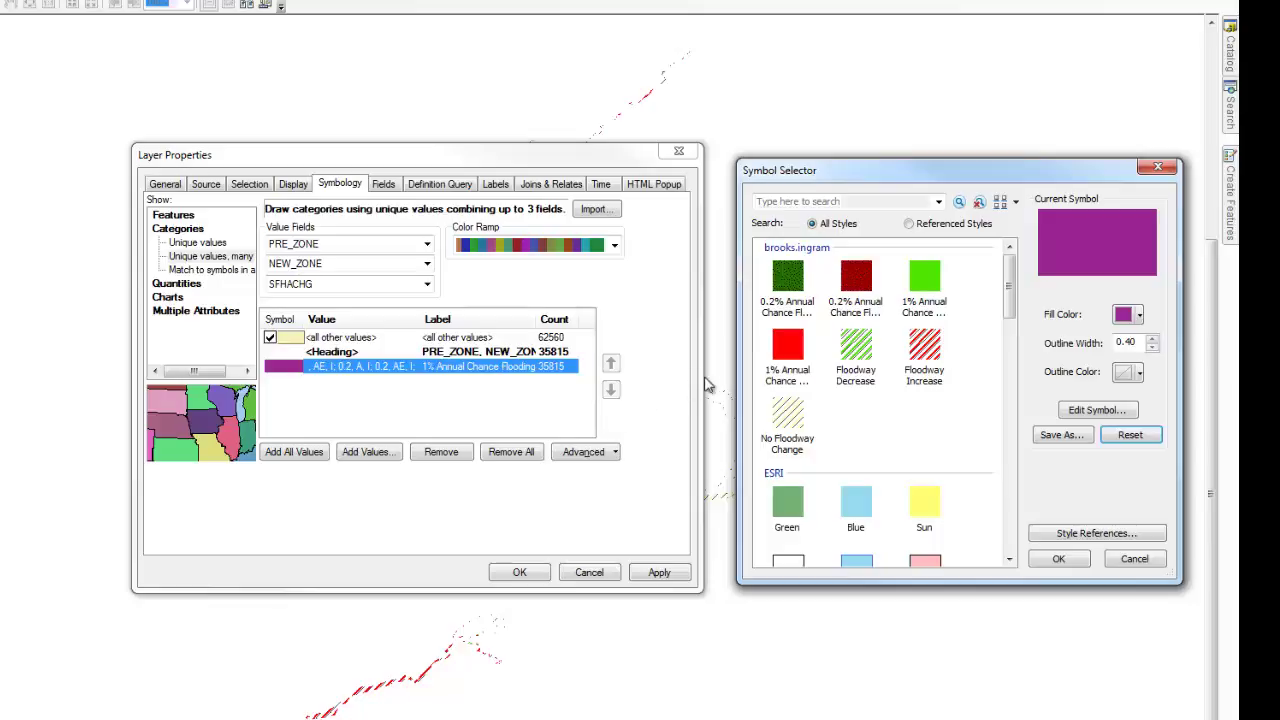
click(788, 348)
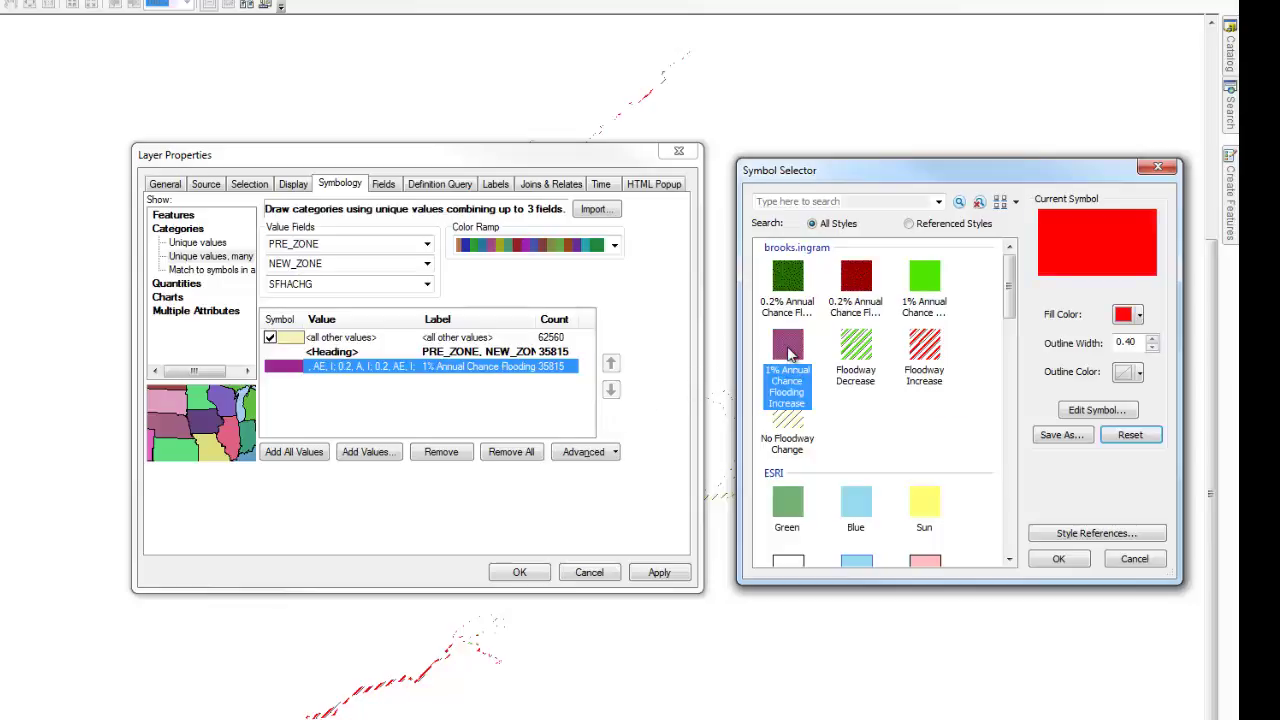
click(1058, 559)
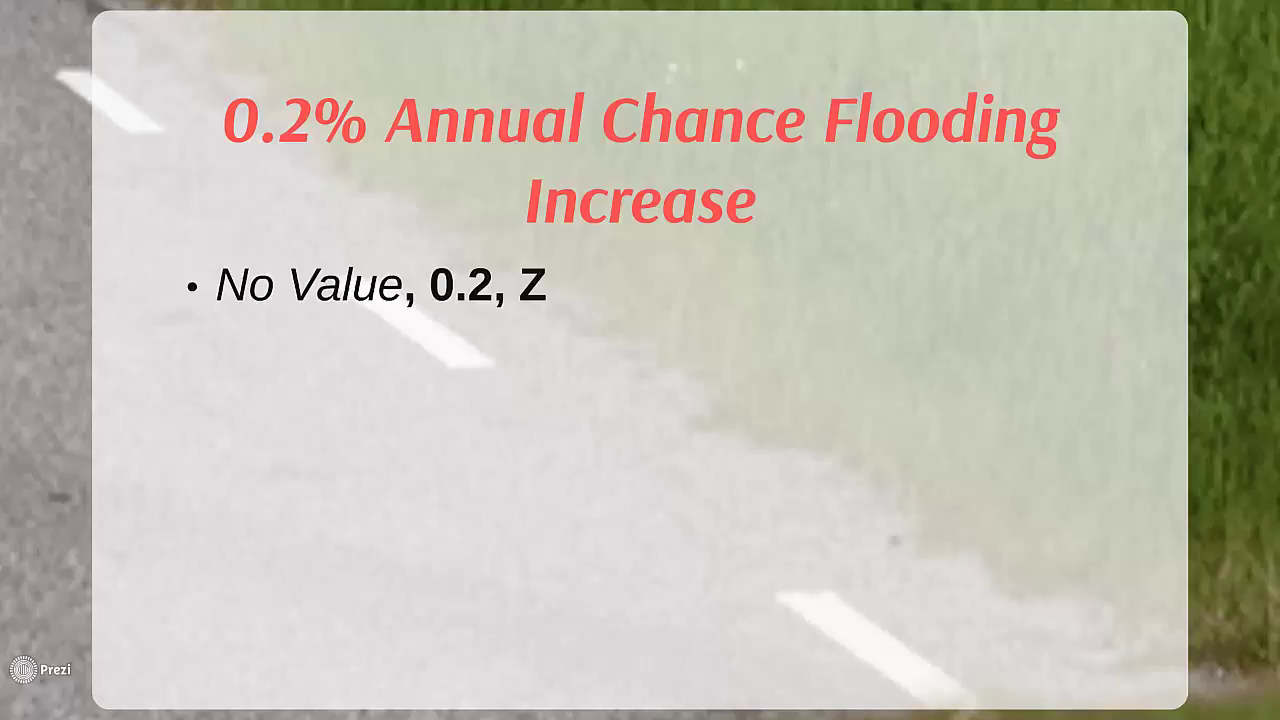
key(Right)
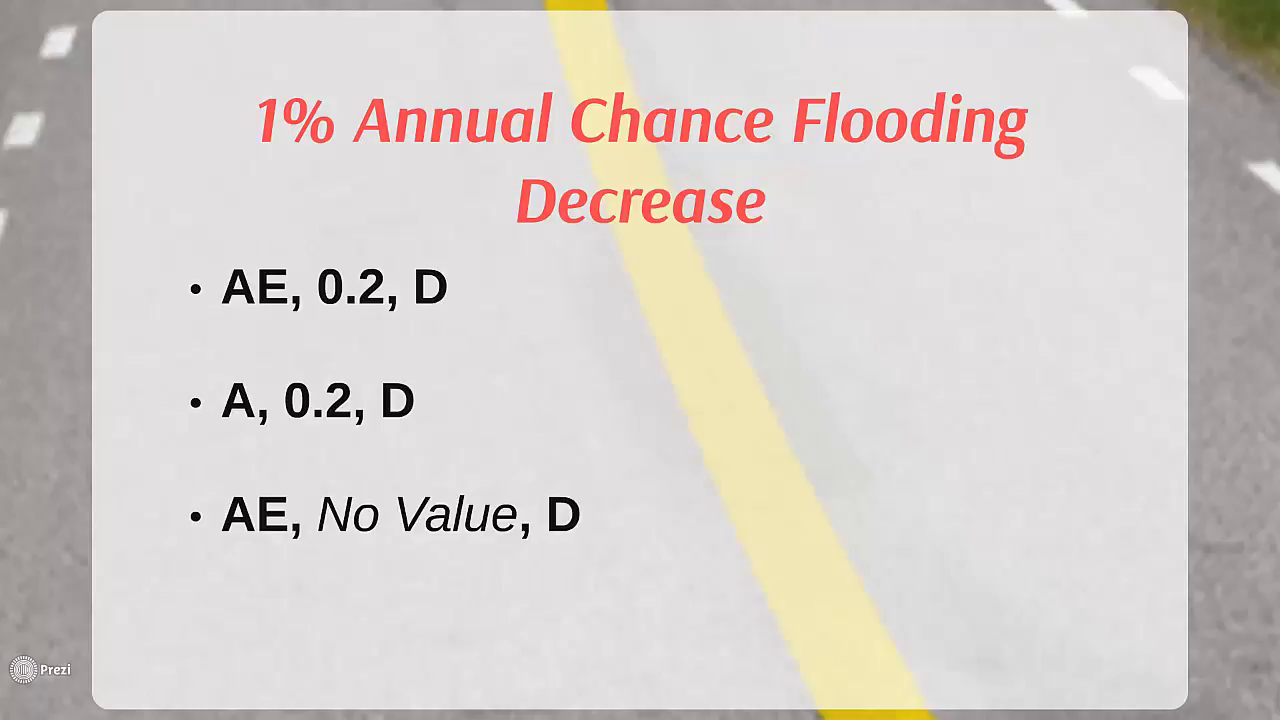
key(Right)
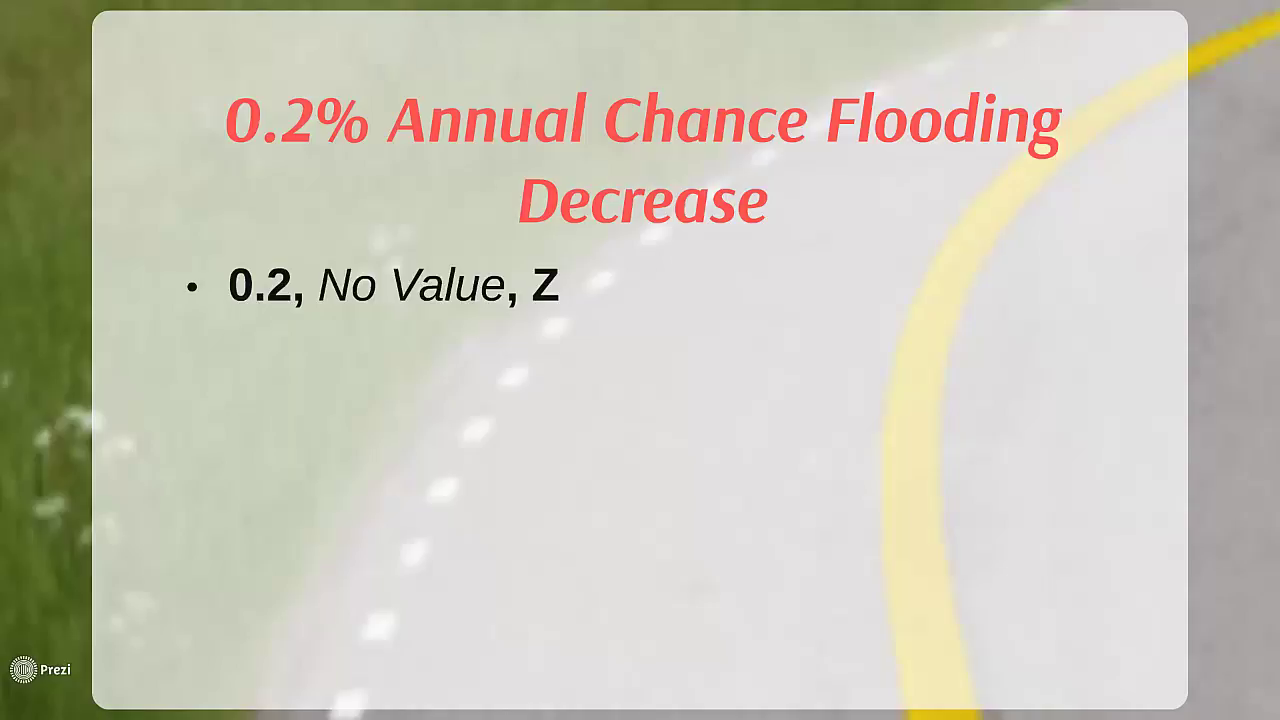
key(Right)
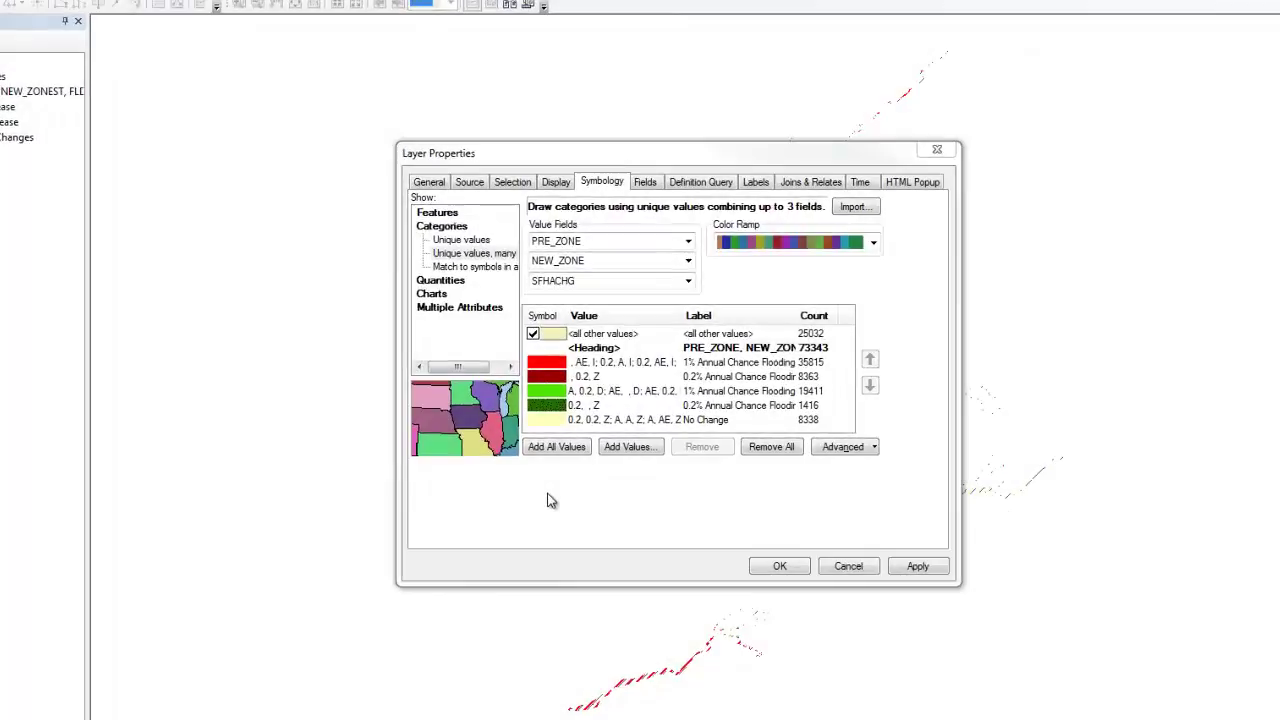
Exclude all other values from the symbology of this S_CSLF_Ar layer and rename the layer as SFHA Changes.
click(533, 334)
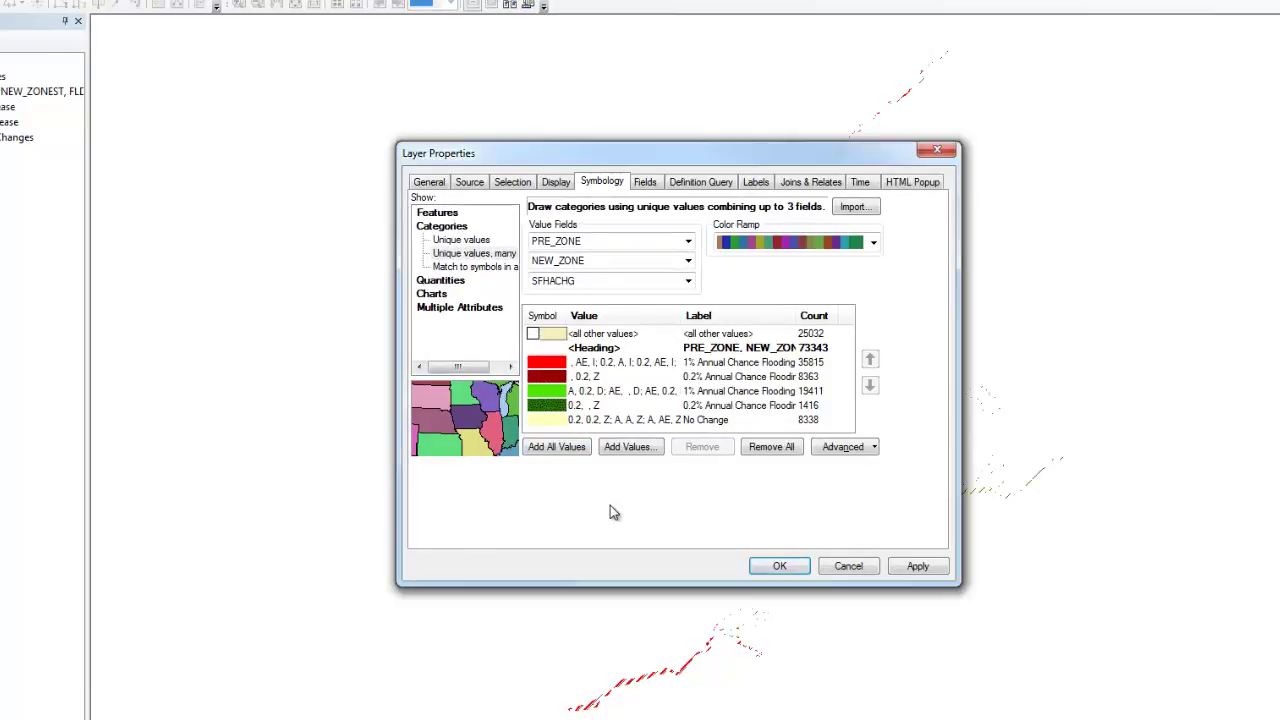
click(784, 562)
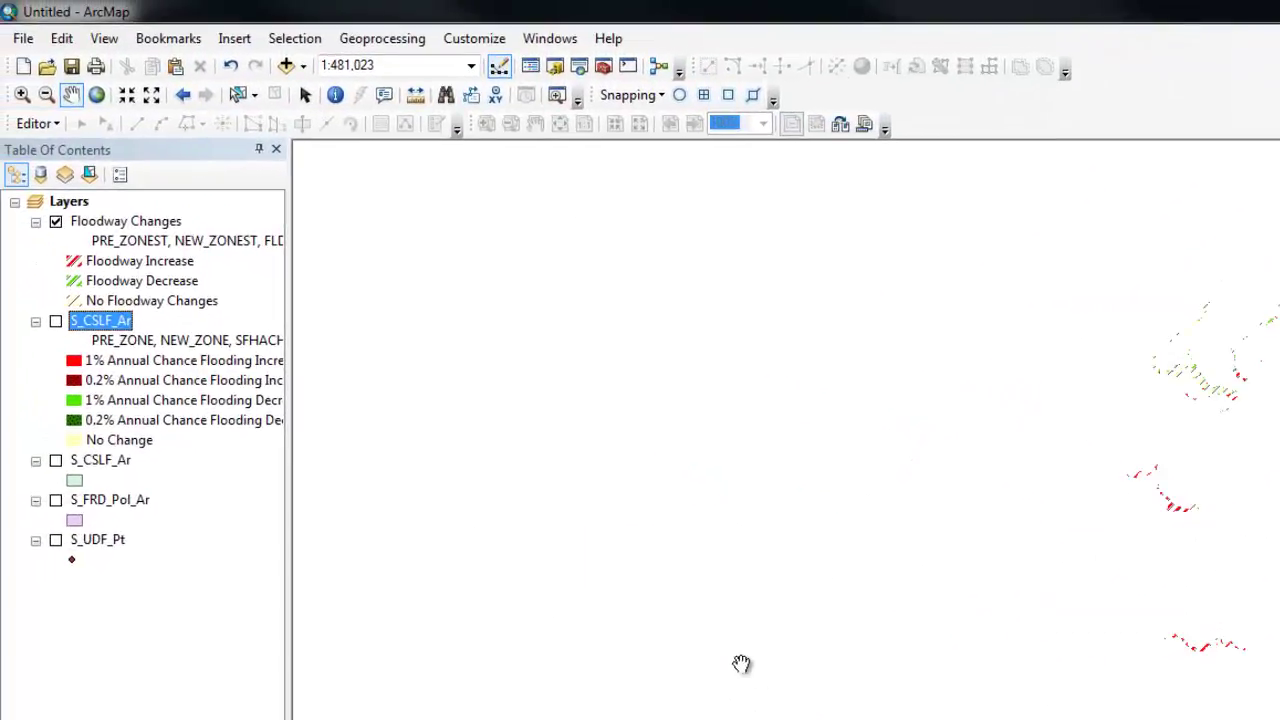
click(110, 322)
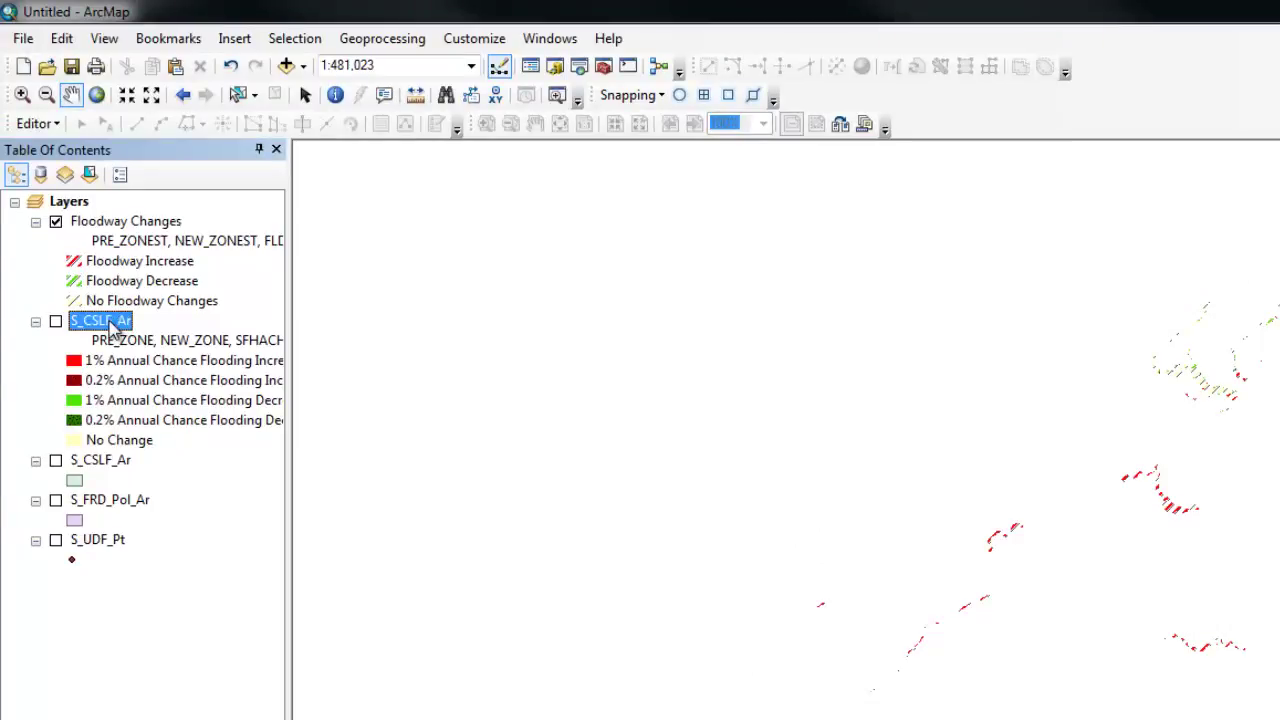
click(110, 323)
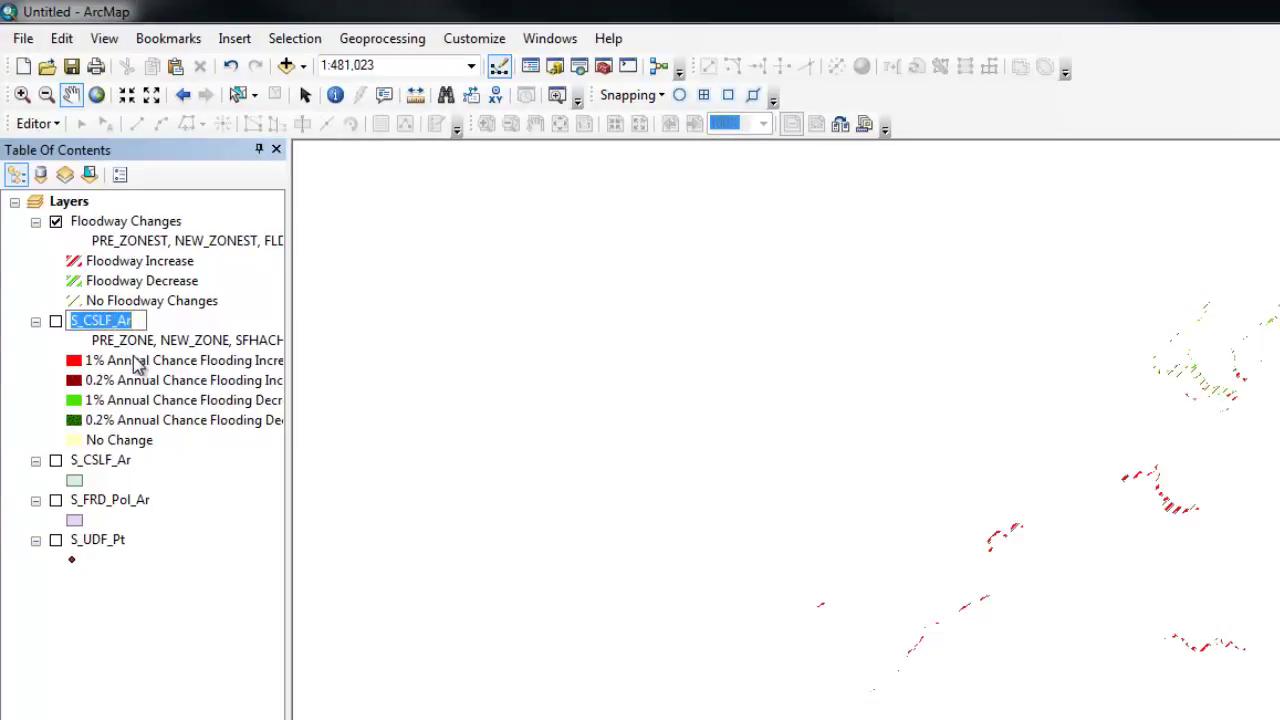
text(SFHA )
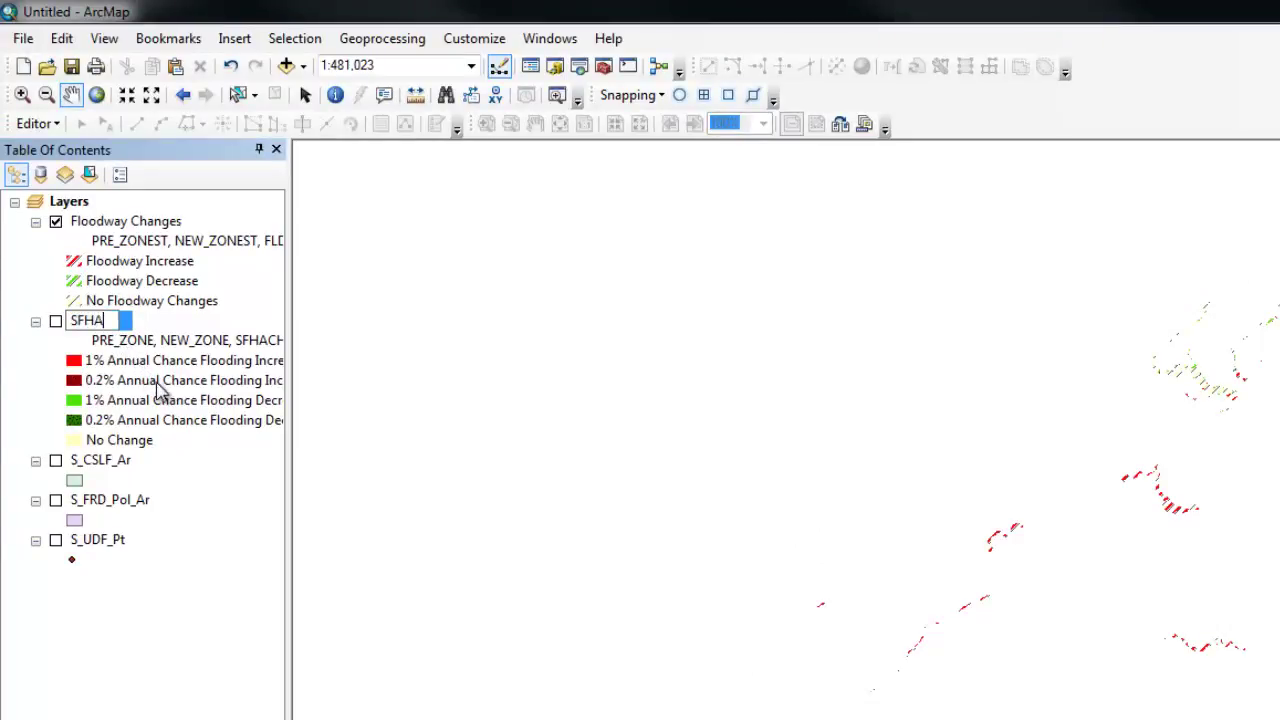
text(Changes)
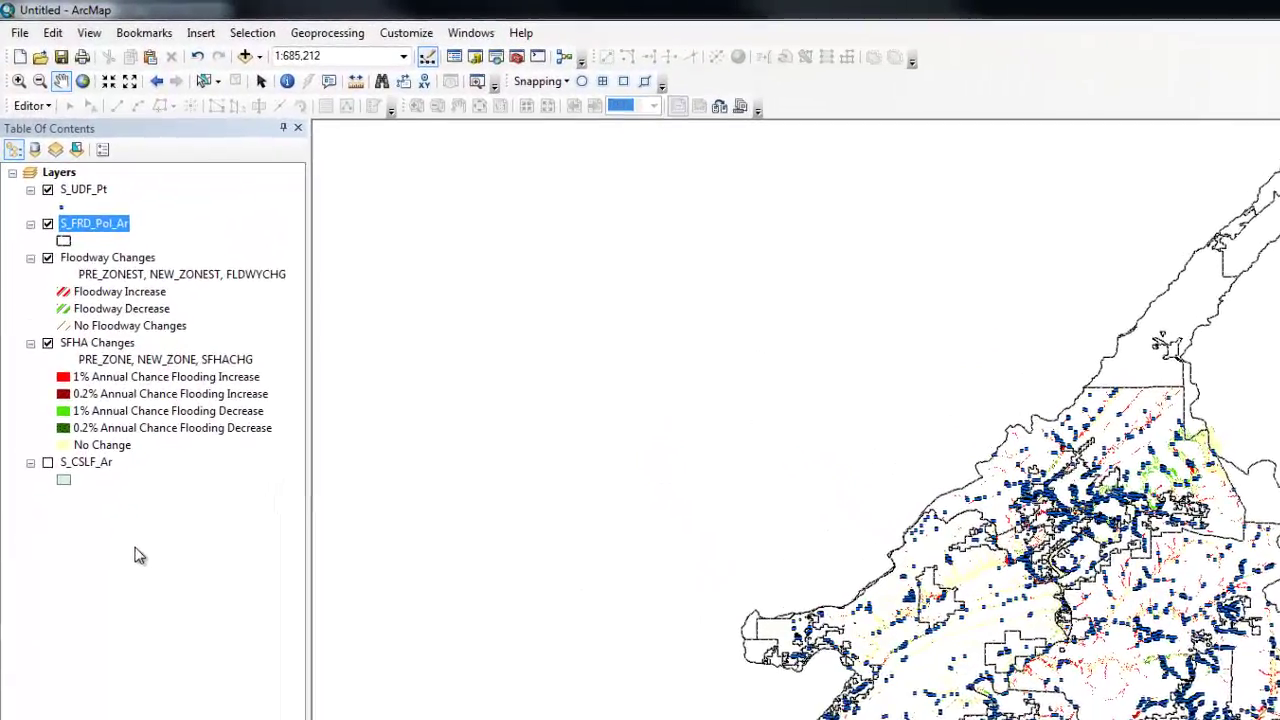
Sort the S_FRD_Pol_Ar attribute table by POL_NAME1 in ascending order and select the CITY OF TALLADEGA record.
right_click(125, 246)
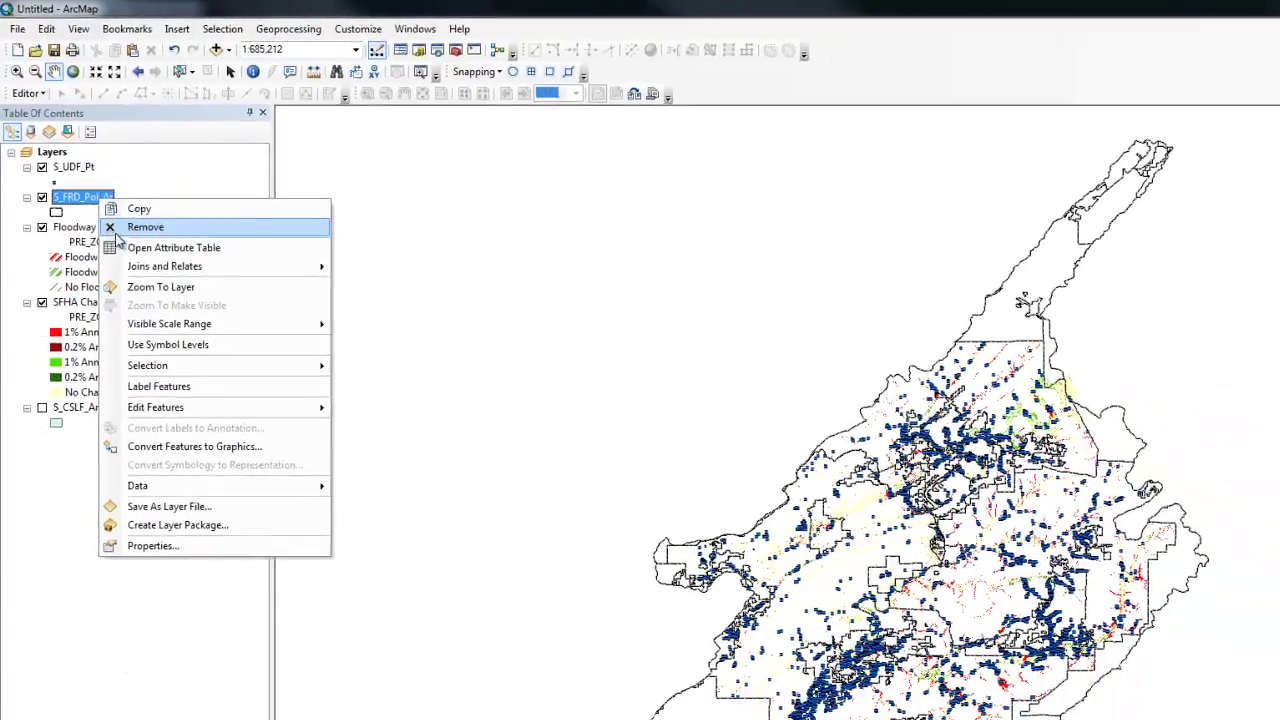
click(160, 298)
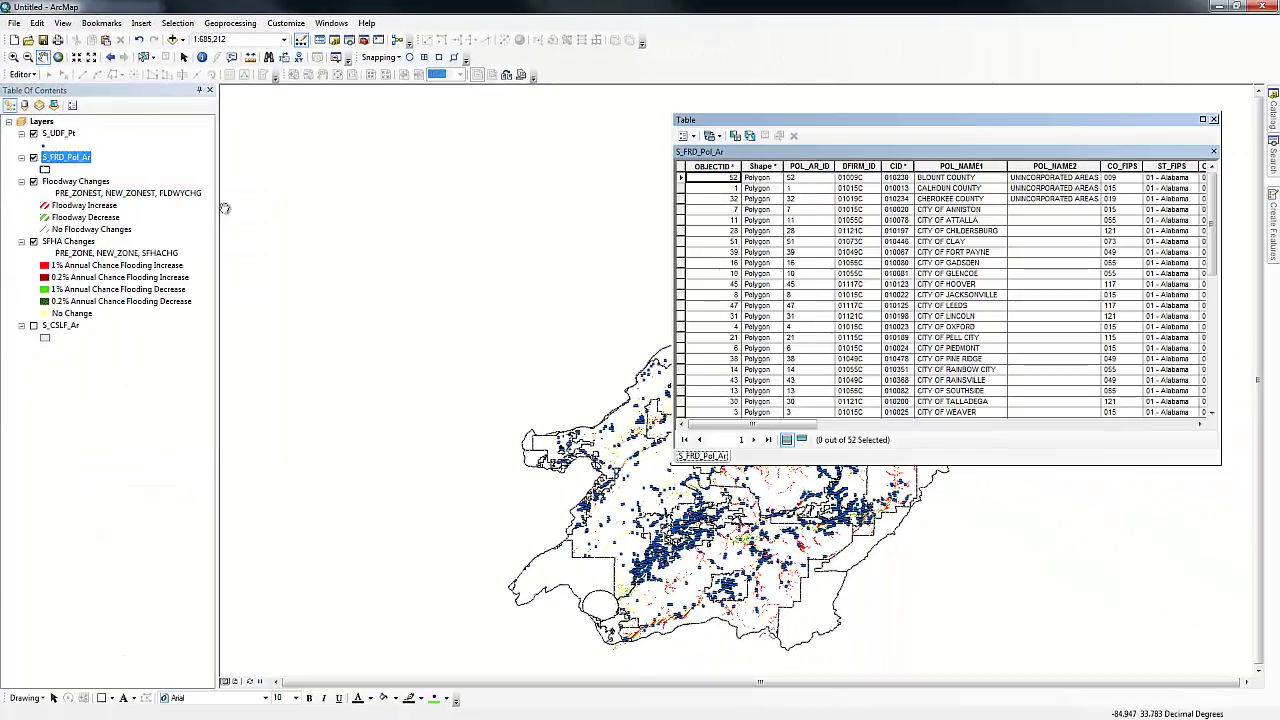
right_click(950, 170)
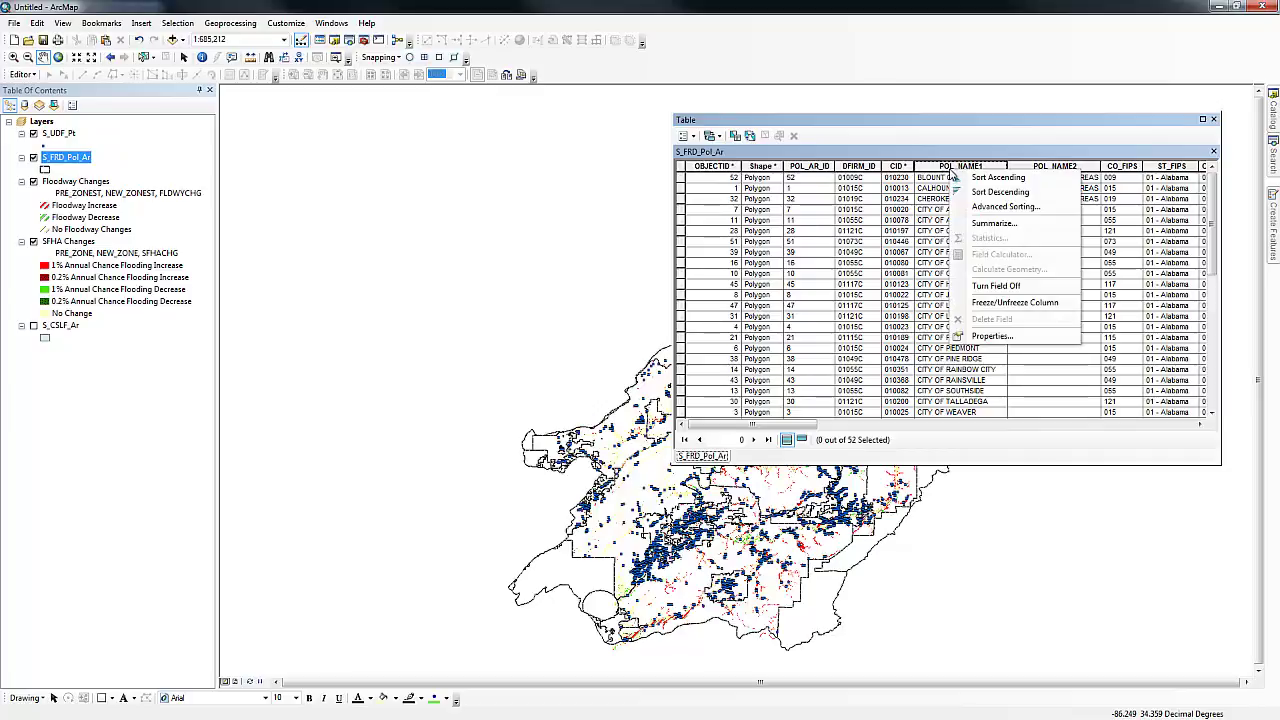
click(980, 179)
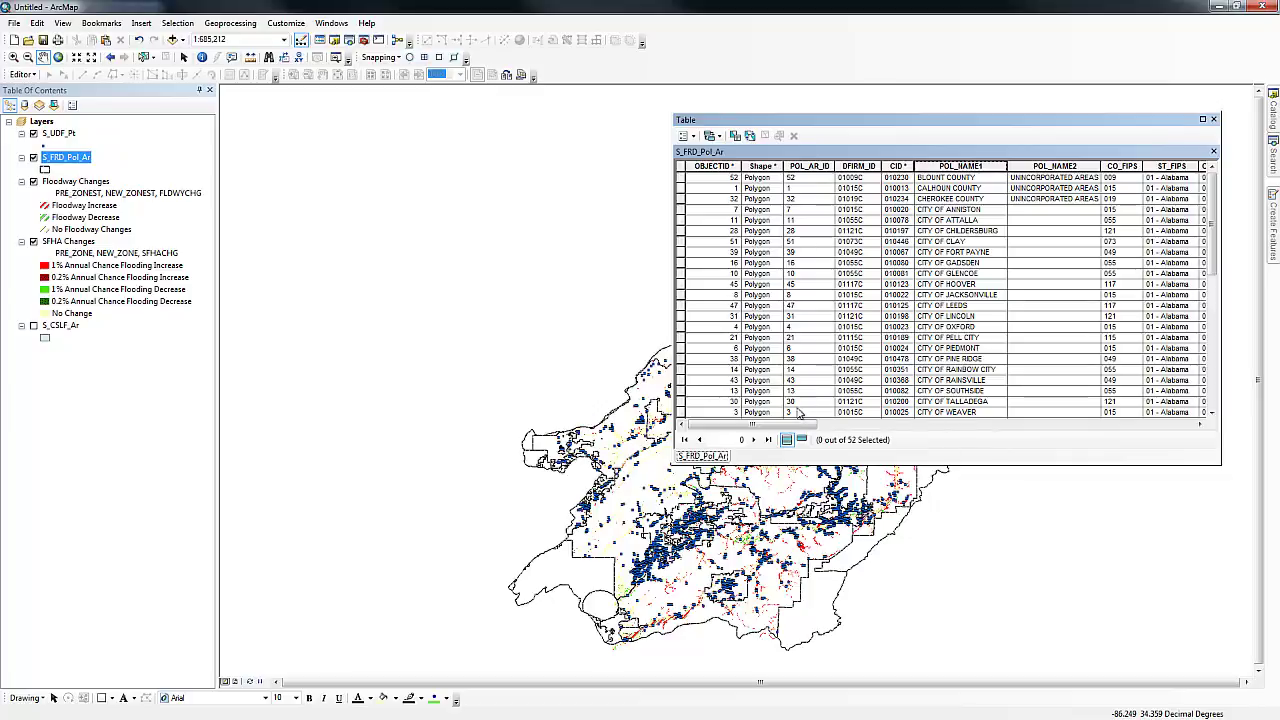
click(681, 401)
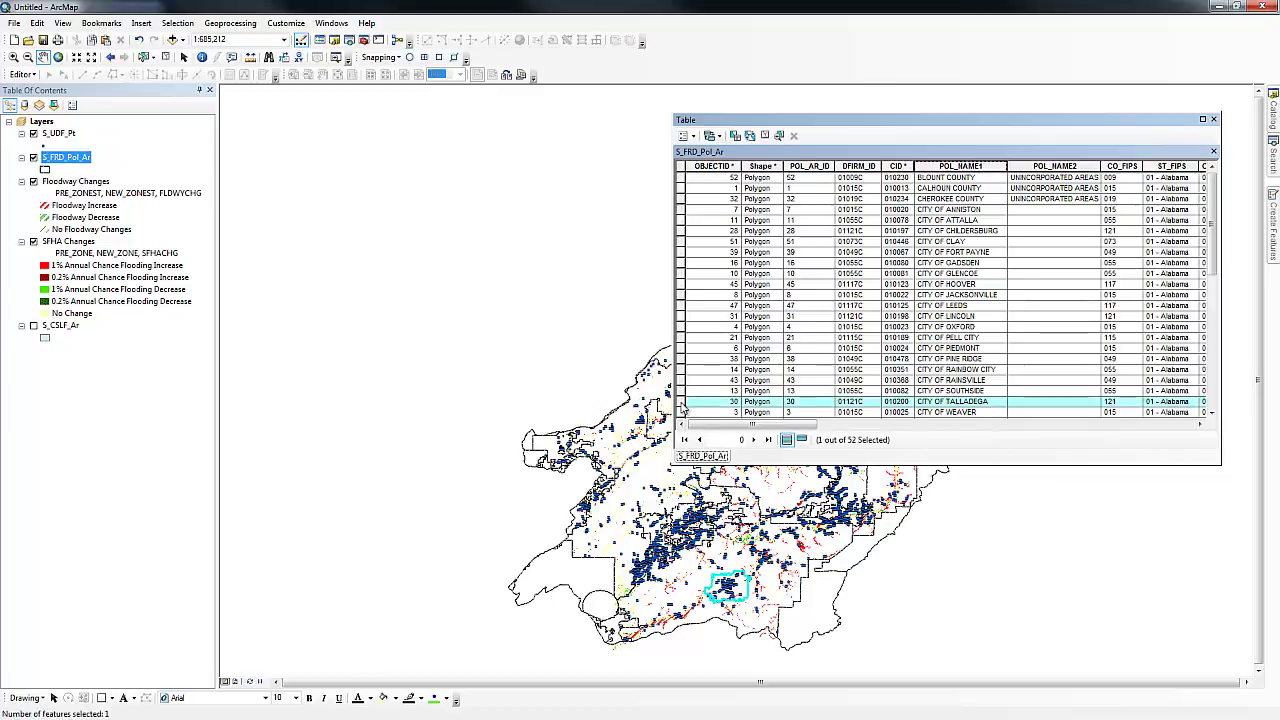
Select by location the S_UDF_Pt features that are completely within the selected S_FRD_Pol_Ar feature.
right_click(59, 133)
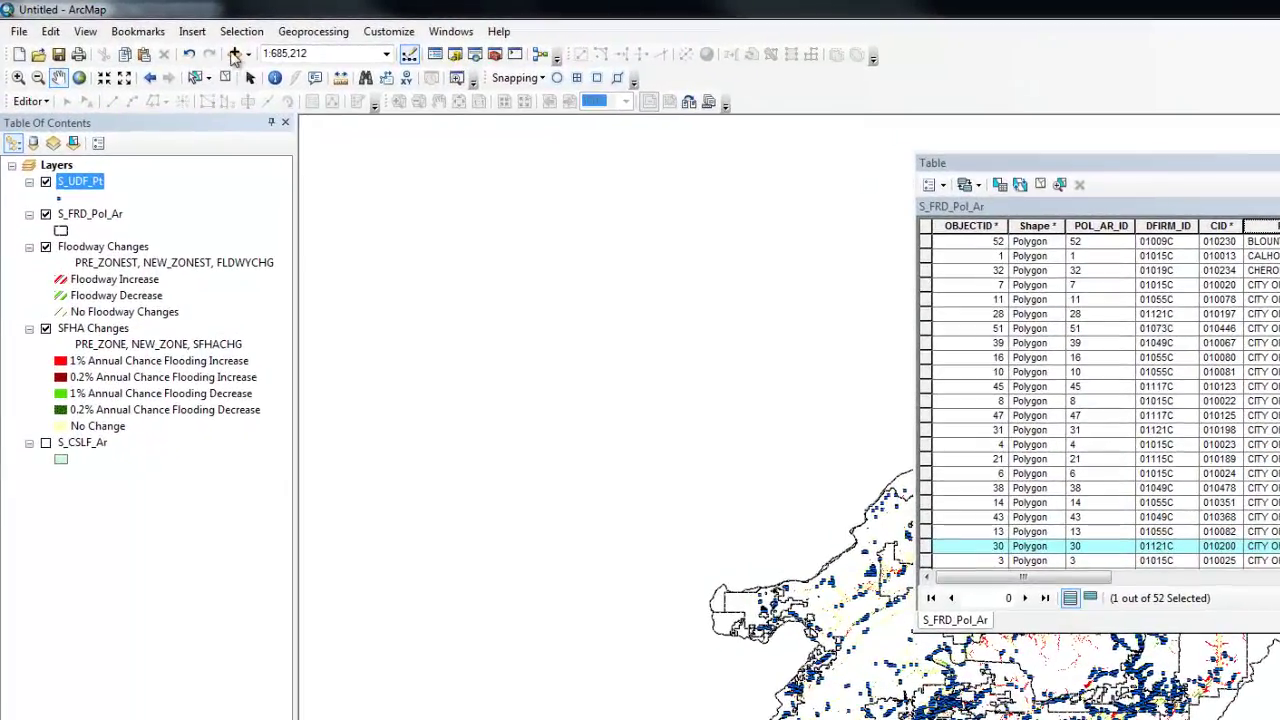
click(240, 31)
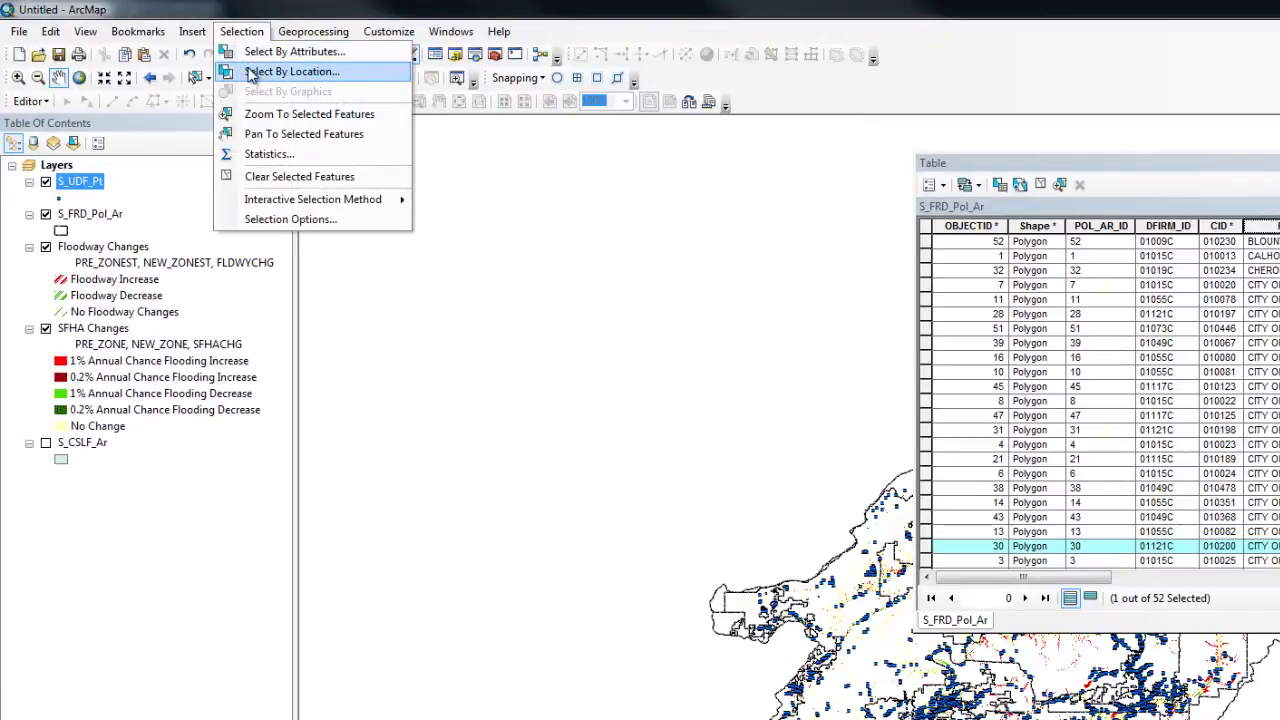
click(252, 72)
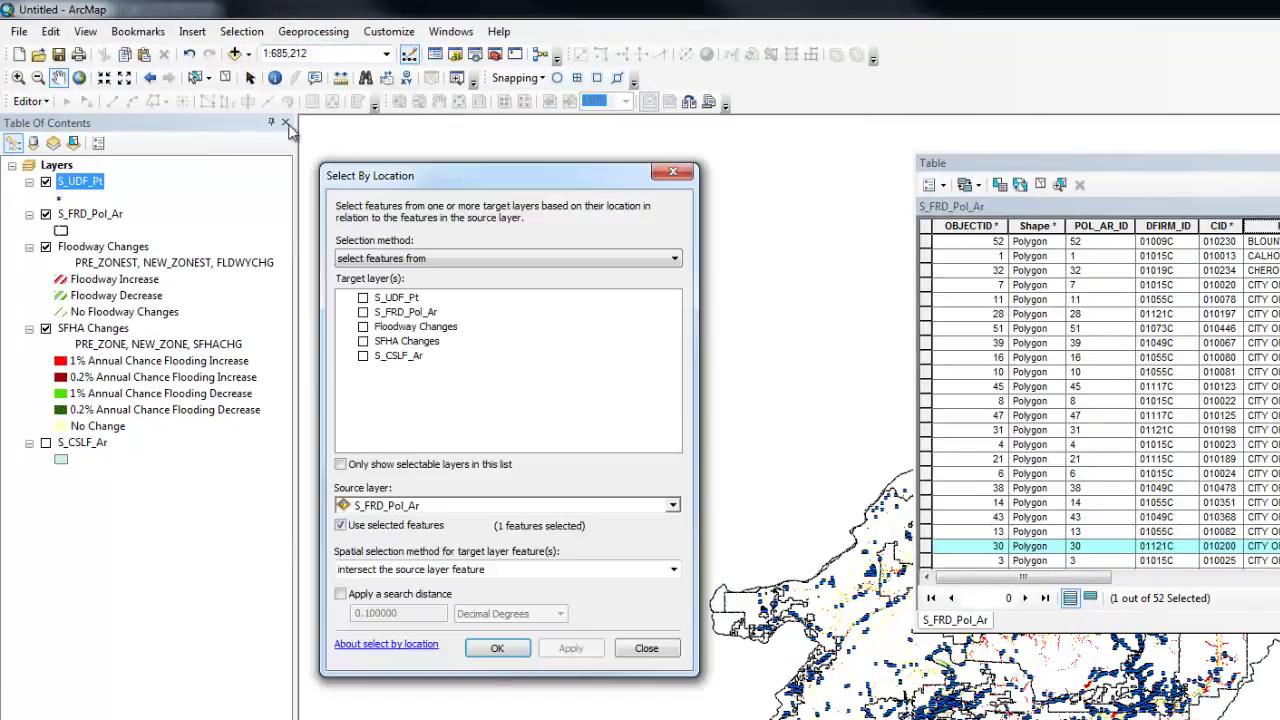
click(364, 299)
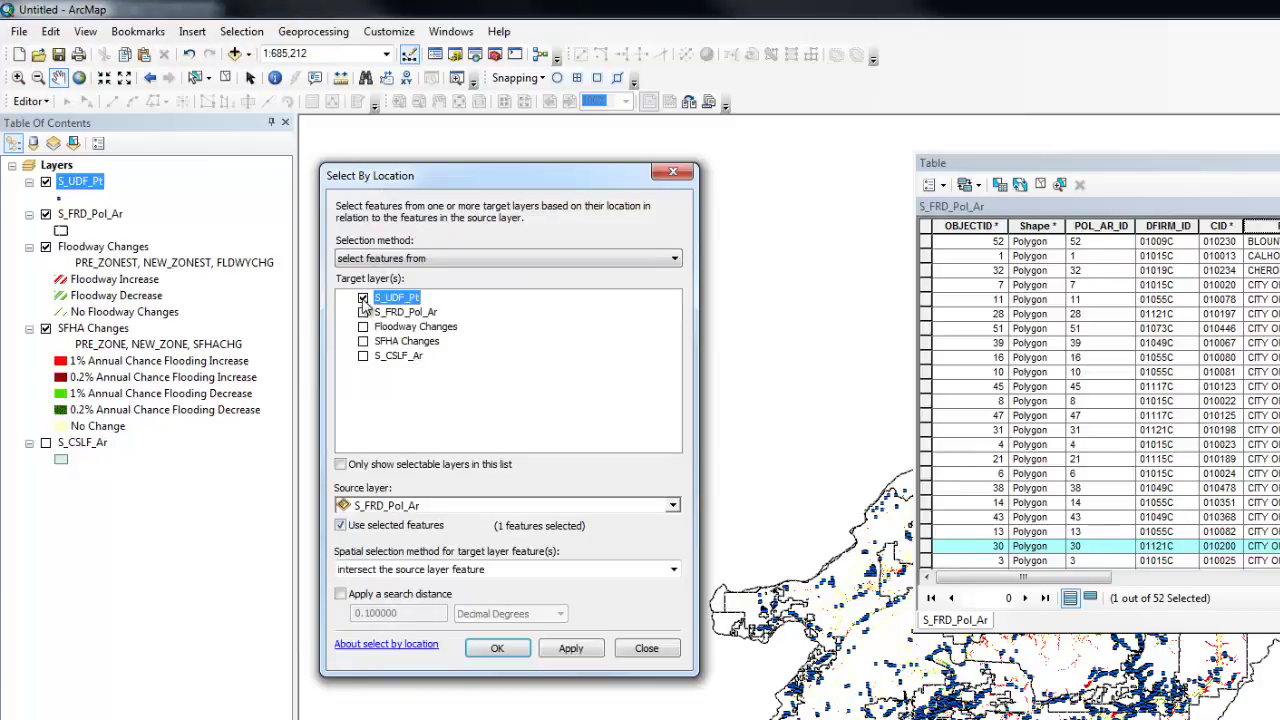
click(674, 506)
click(428, 523)
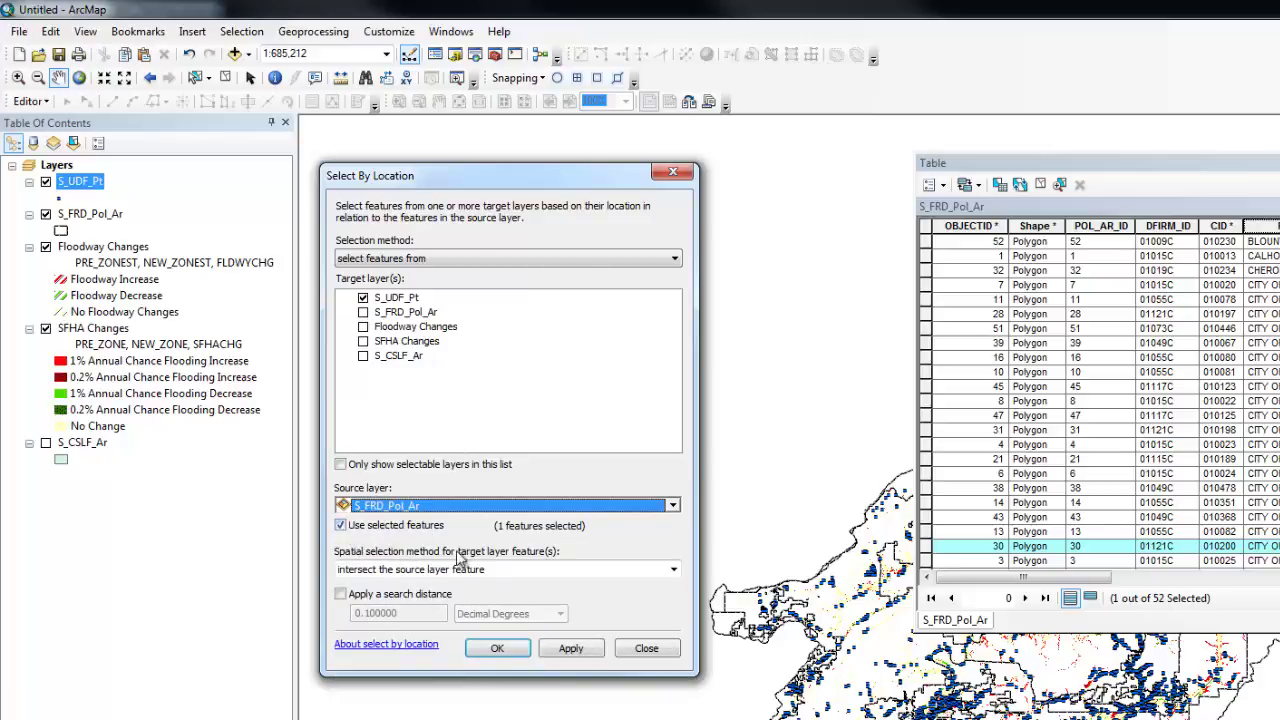
click(674, 569)
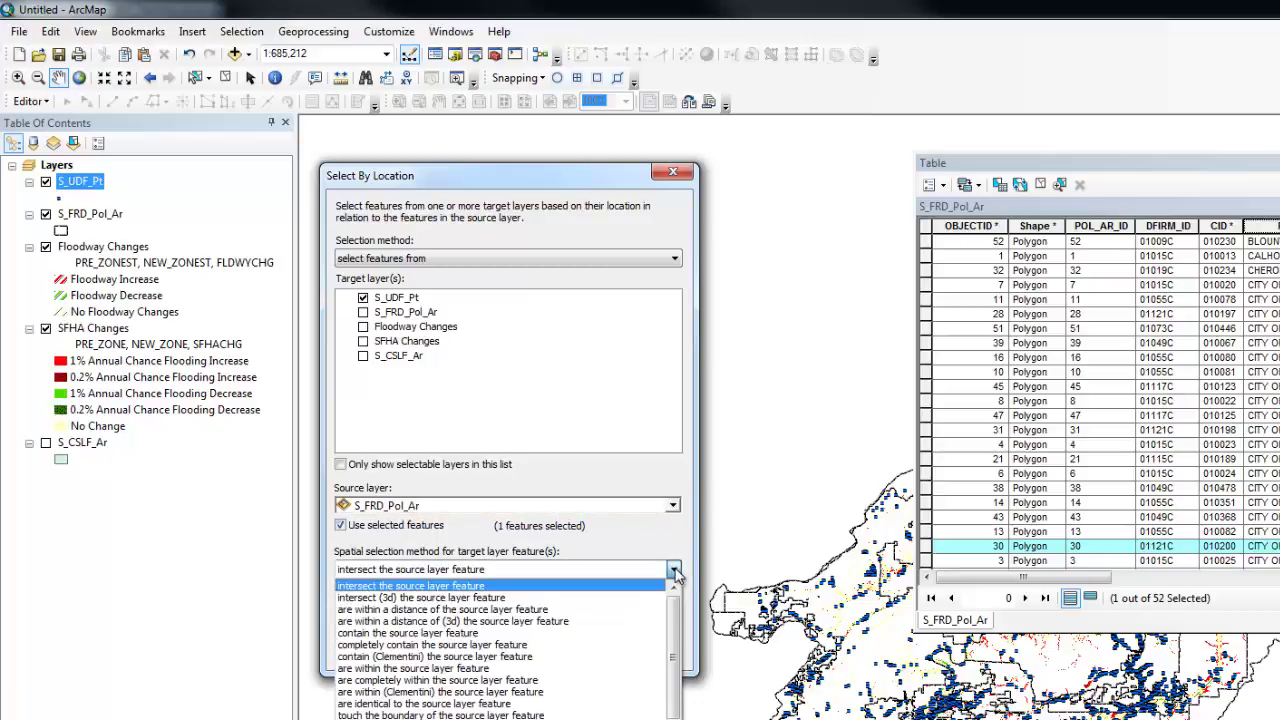
click(525, 682)
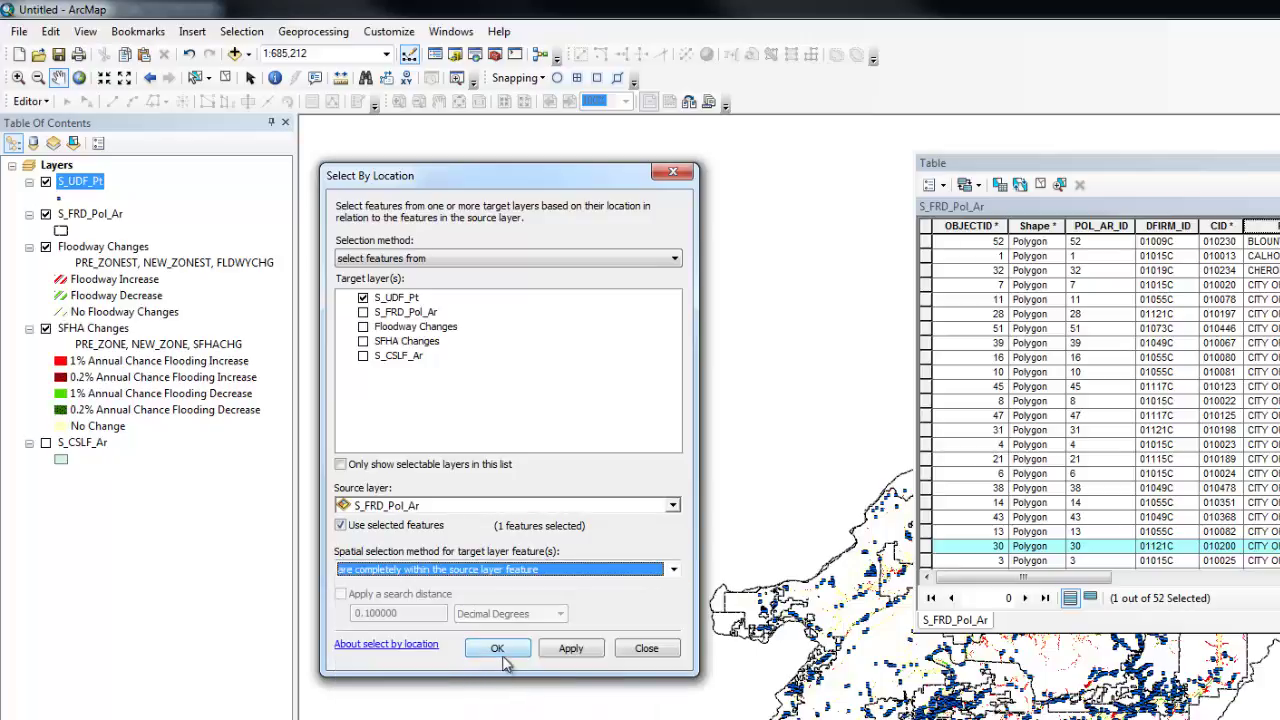
click(497, 649)
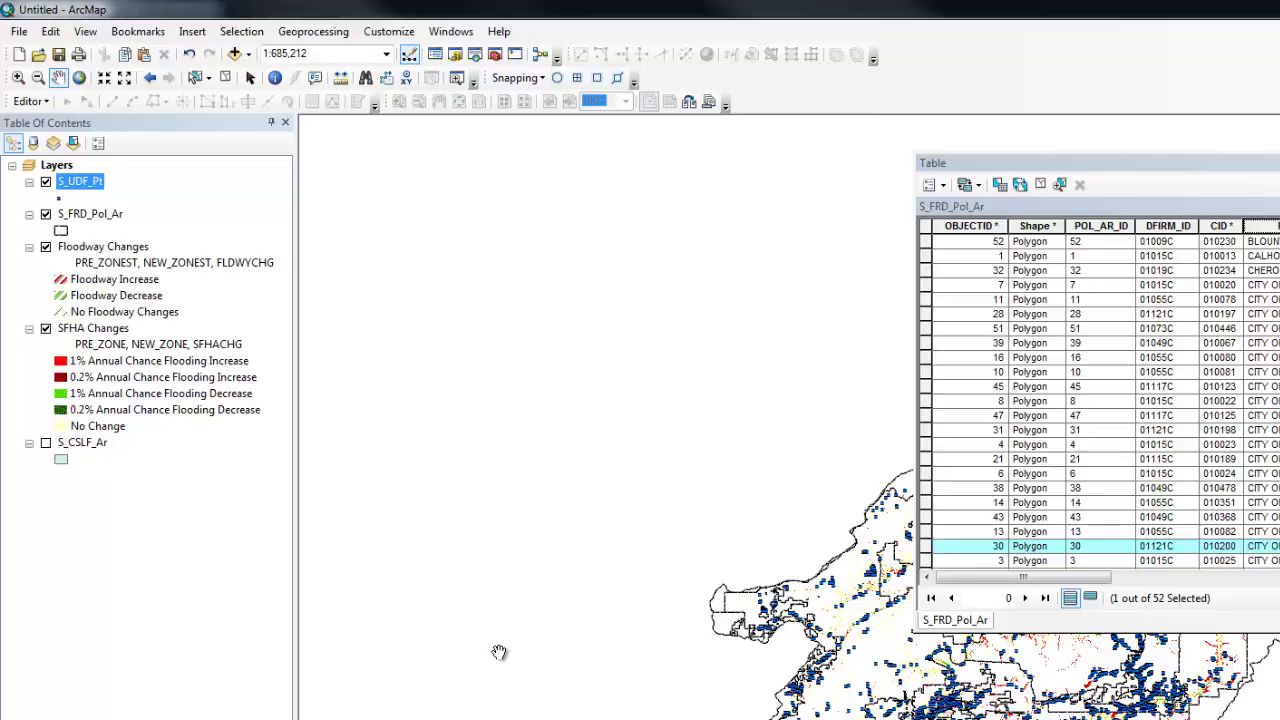
Check the selected records in the S_UDF_Pt attribute table and zoom the map to the selected features.
right_click(95, 188)
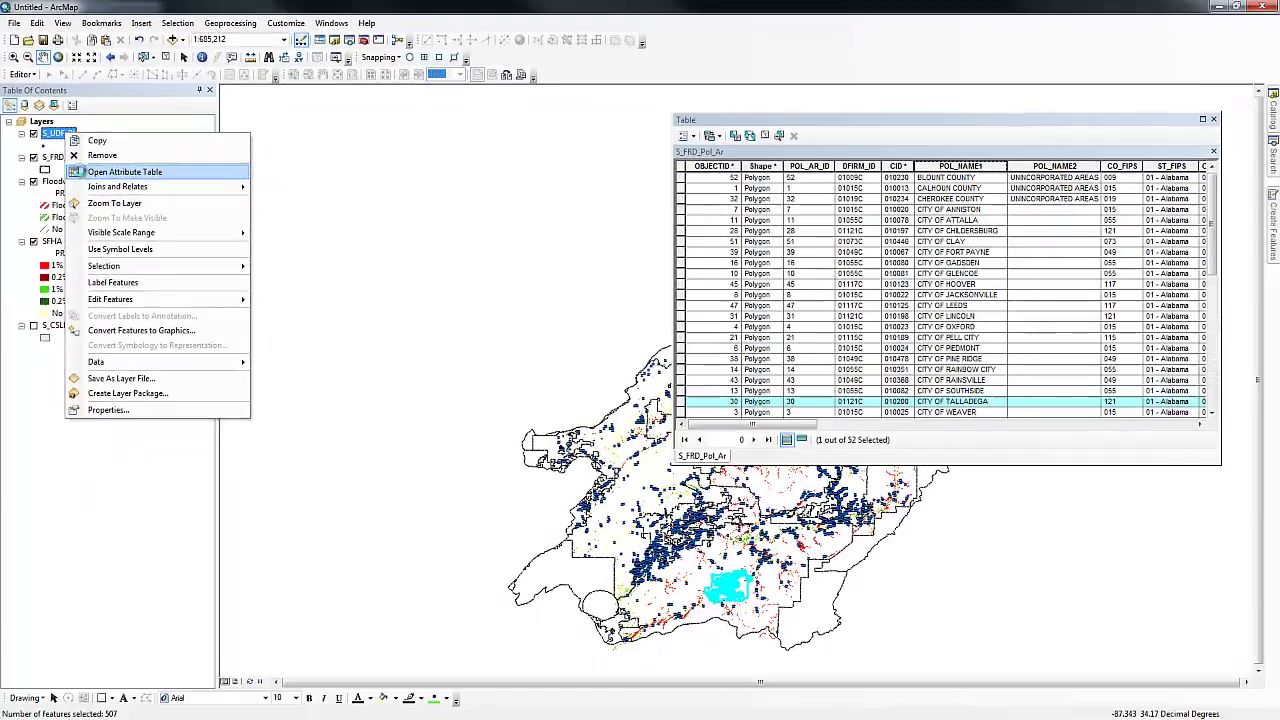
click(107, 234)
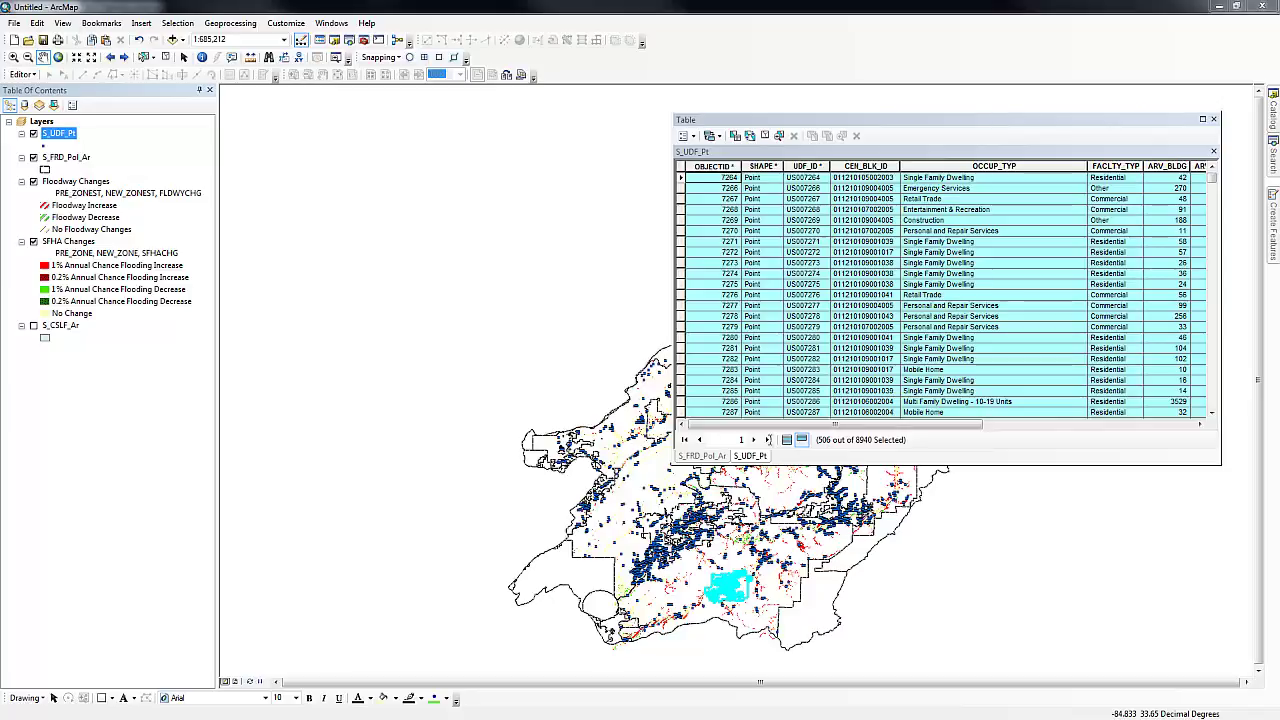
right_click(558, 362)
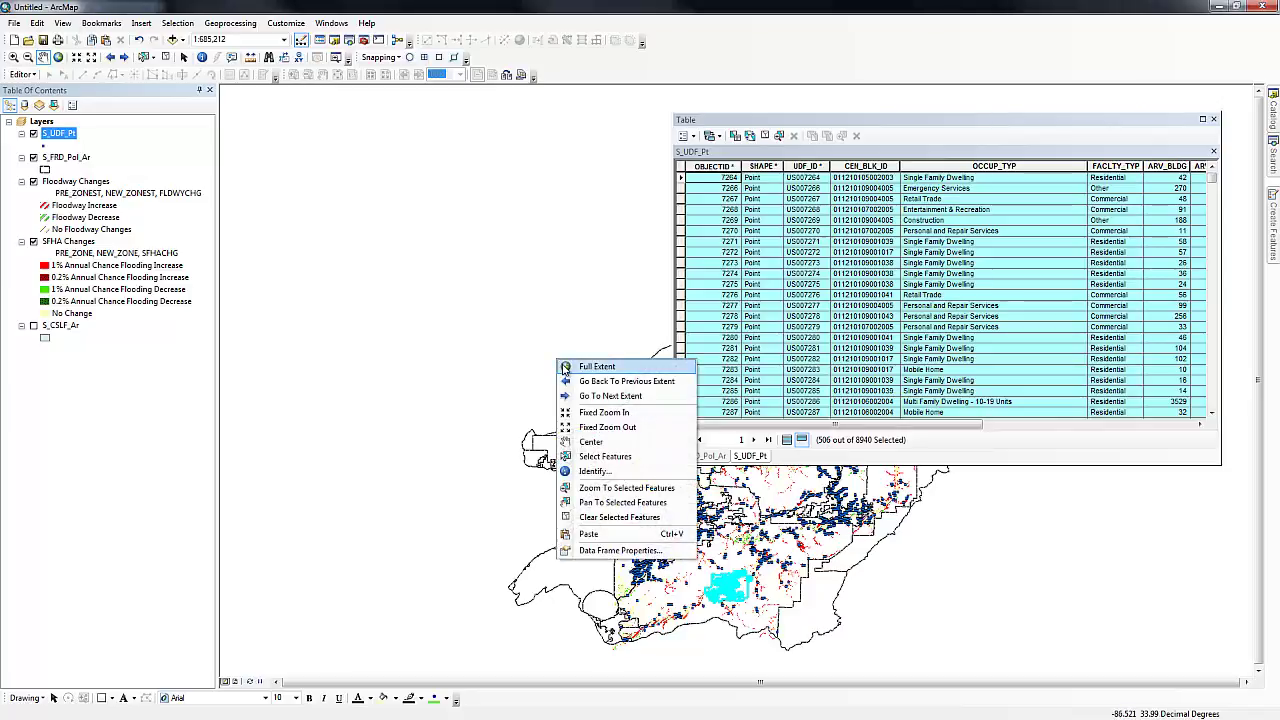
click(610, 487)
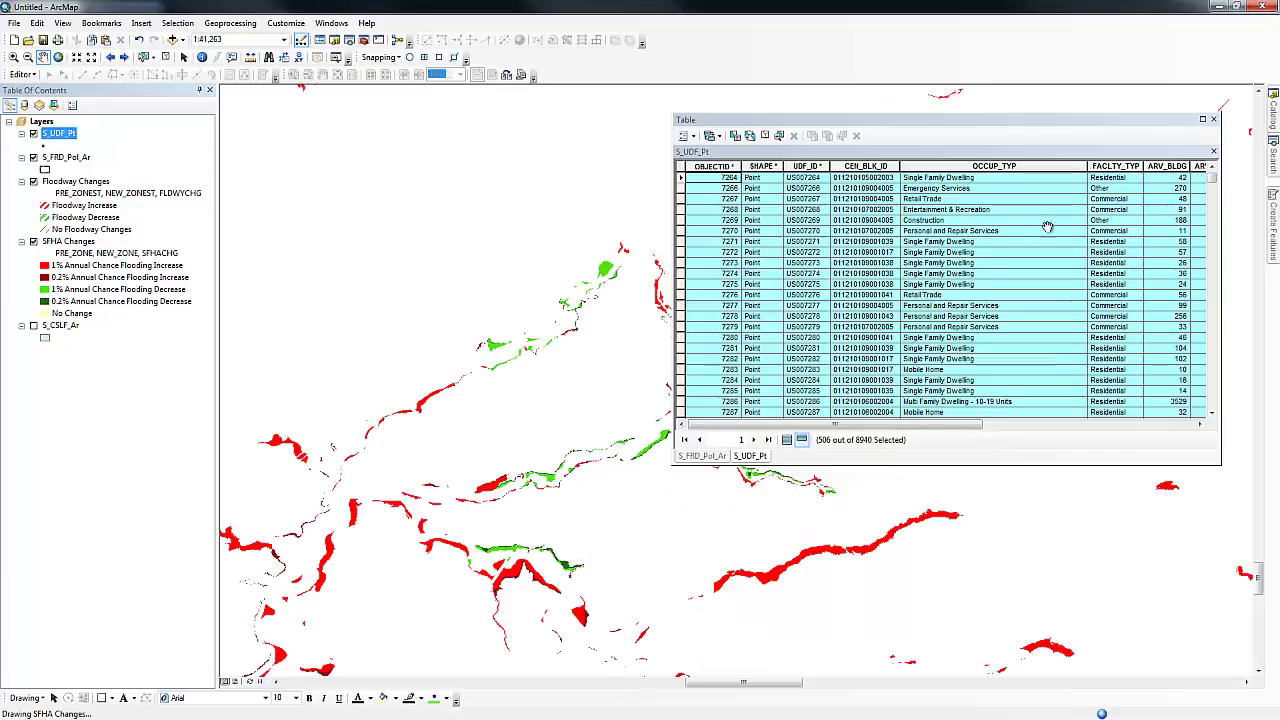
click(1214, 120)
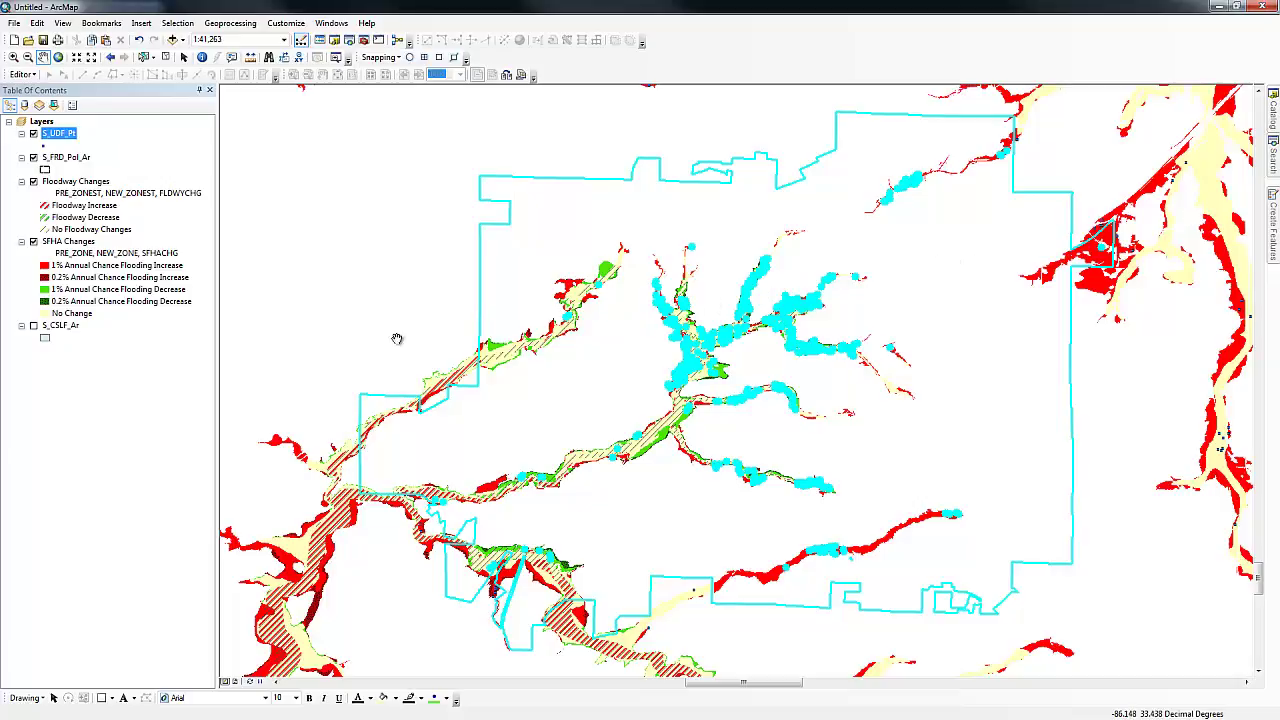
Apply the definition query SFHACHG = 'I' to the S_CSLF_Ar layer.
ctrl+click(74, 329)
right_click(74, 330)
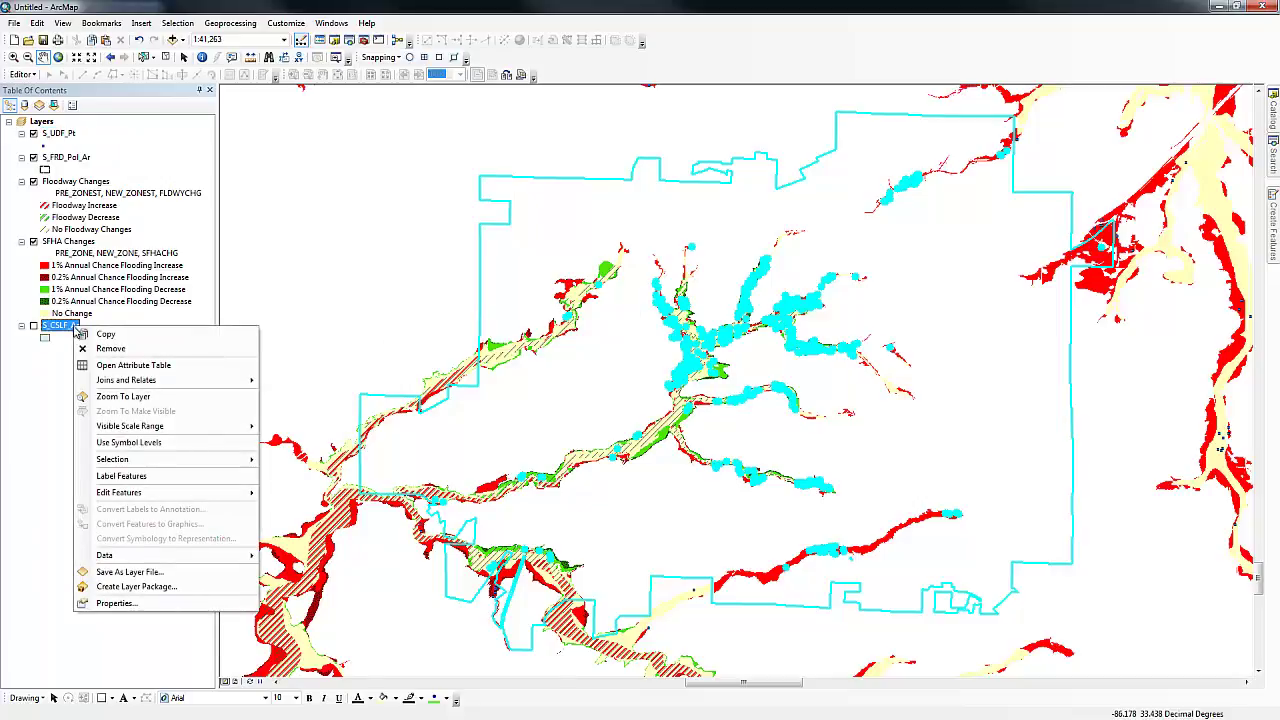
click(140, 603)
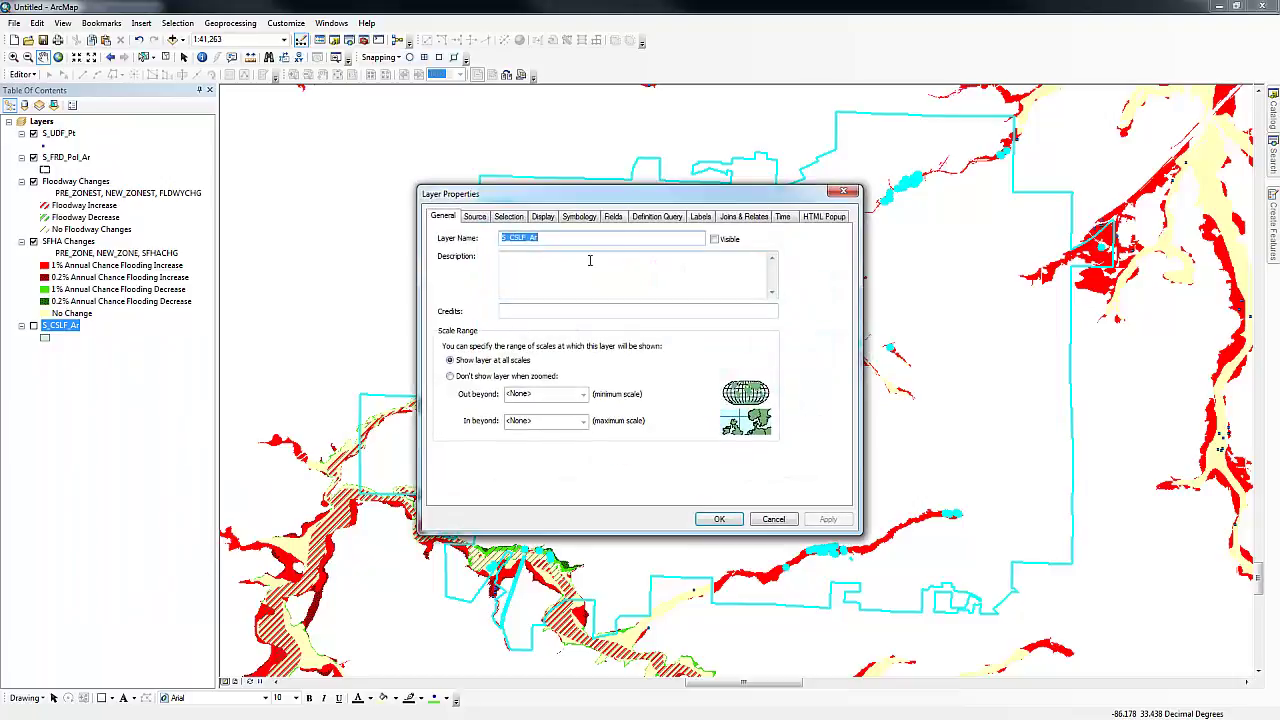
click(652, 220)
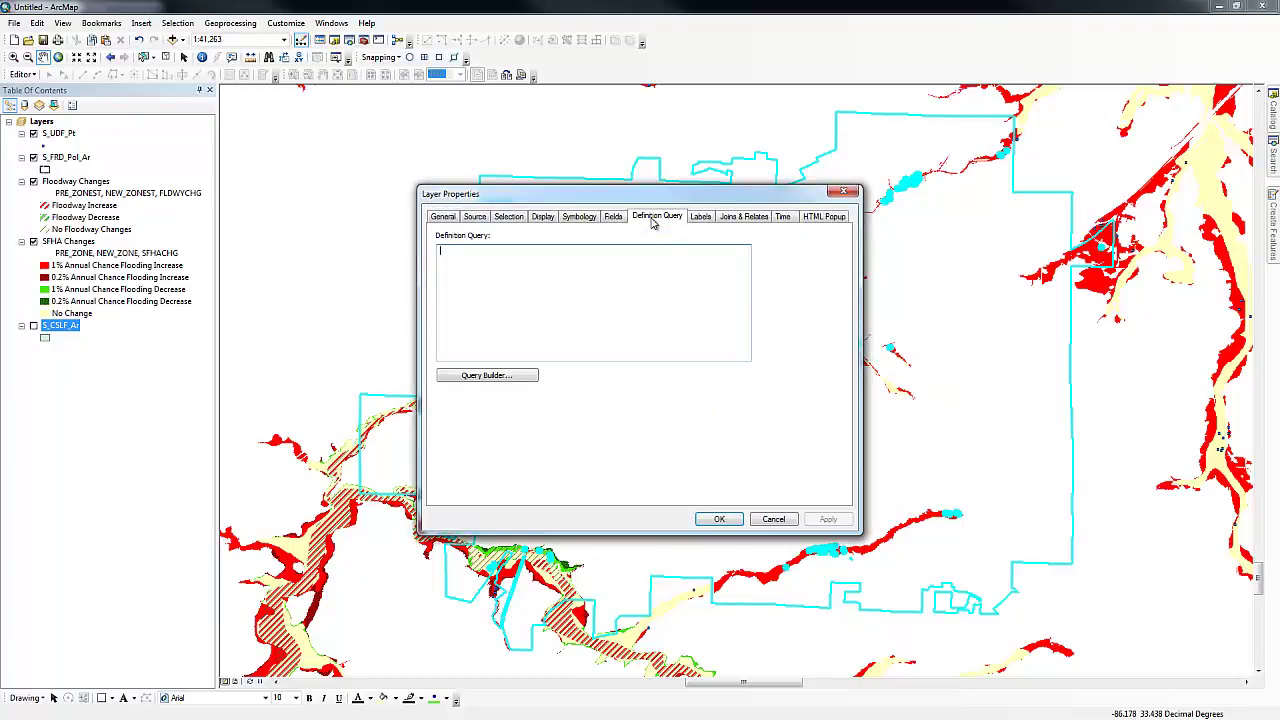
click(505, 376)
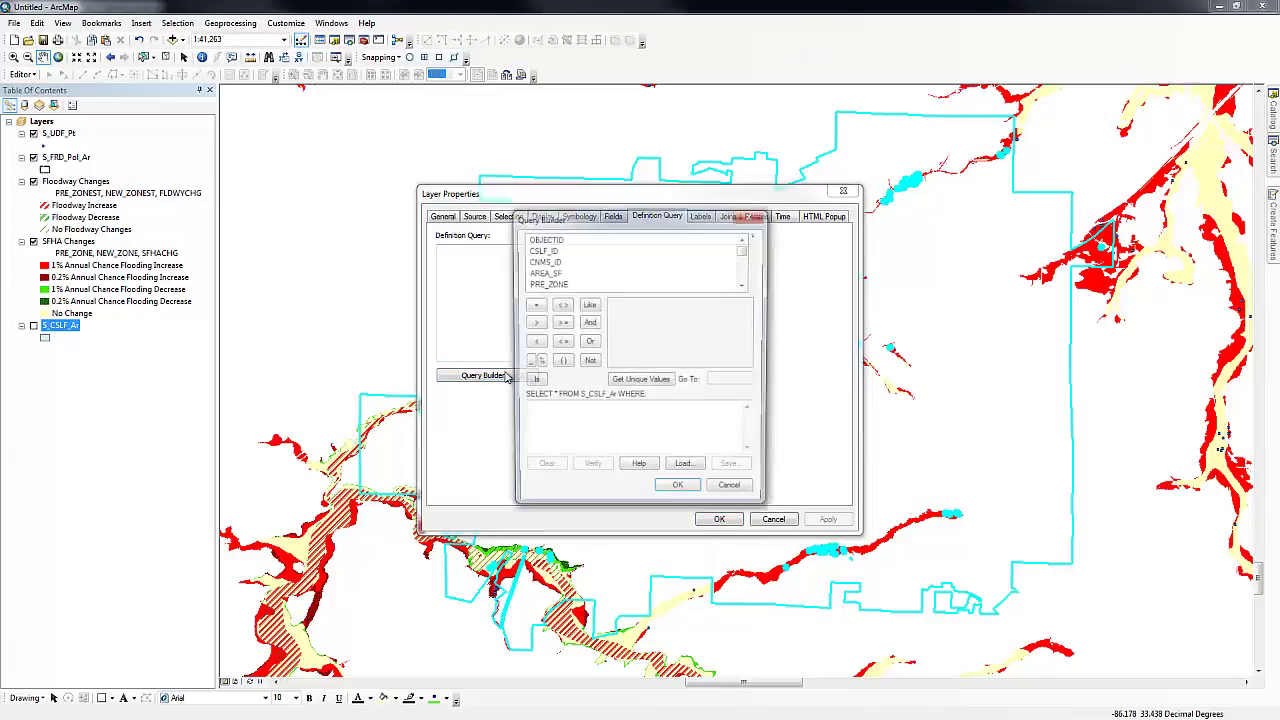
click(744, 285)
click(744, 285)
click(744, 285)
click(744, 285)
click(744, 285)
click(744, 285)
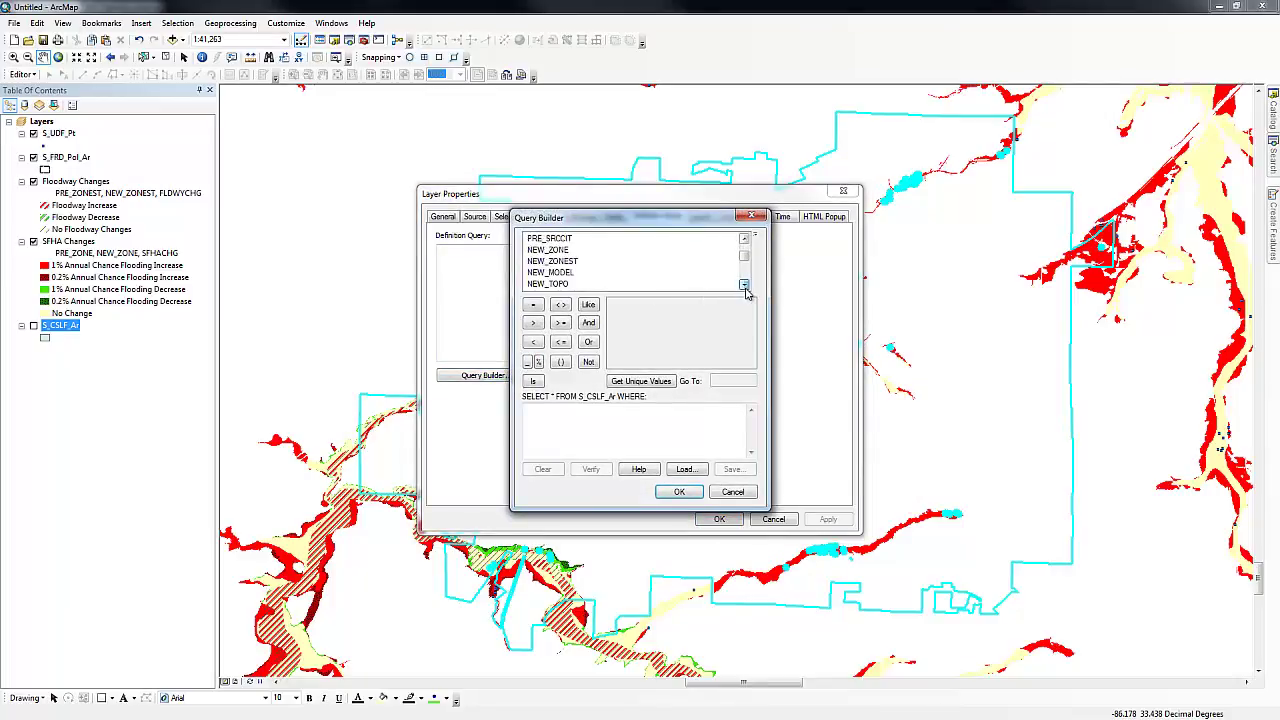
click(744, 285)
click(744, 285)
click(744, 285)
click(744, 285)
click(744, 285)
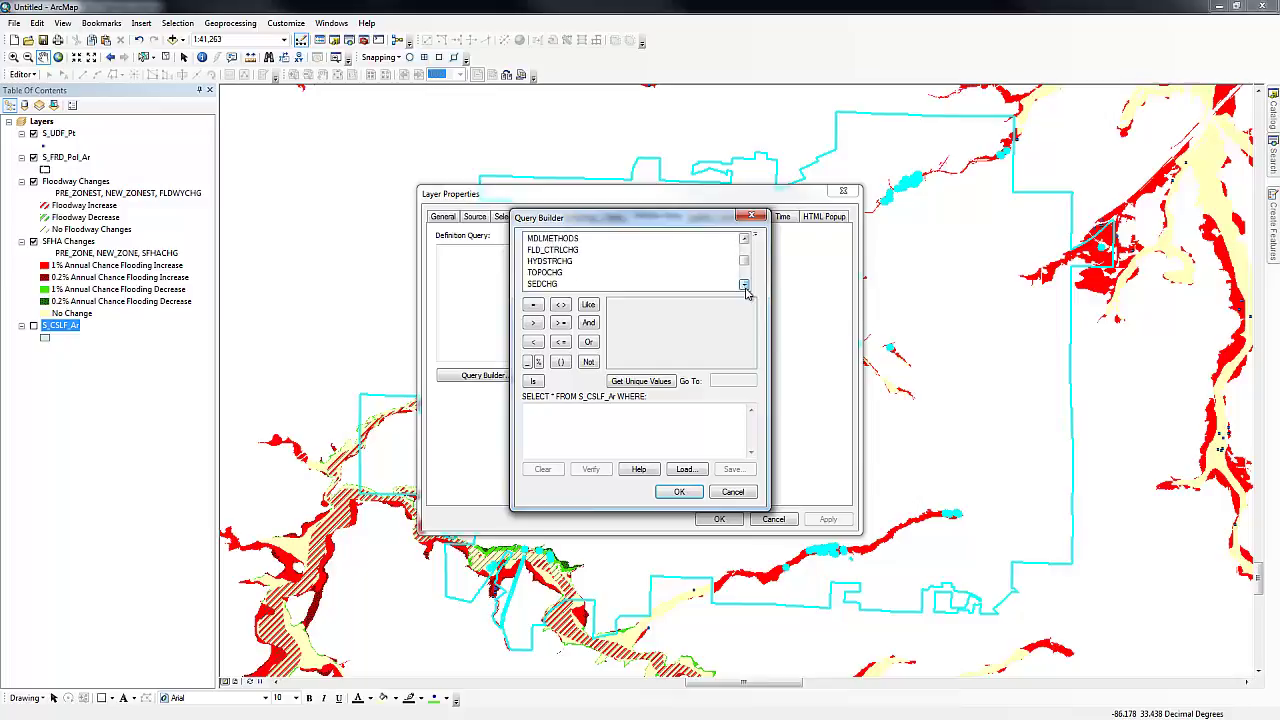
click(744, 285)
click(744, 285)
click(744, 285)
click(744, 285)
click(744, 285)
click(744, 285)
click(744, 285)
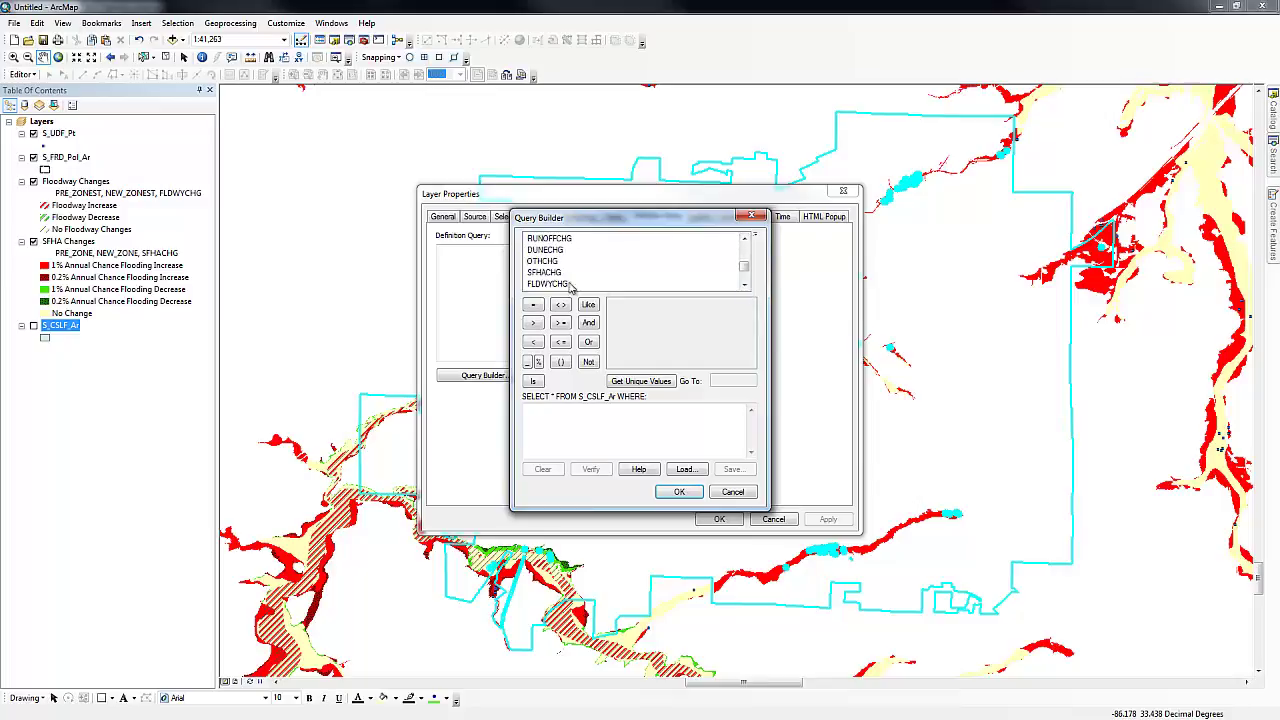
double_click(545, 272)
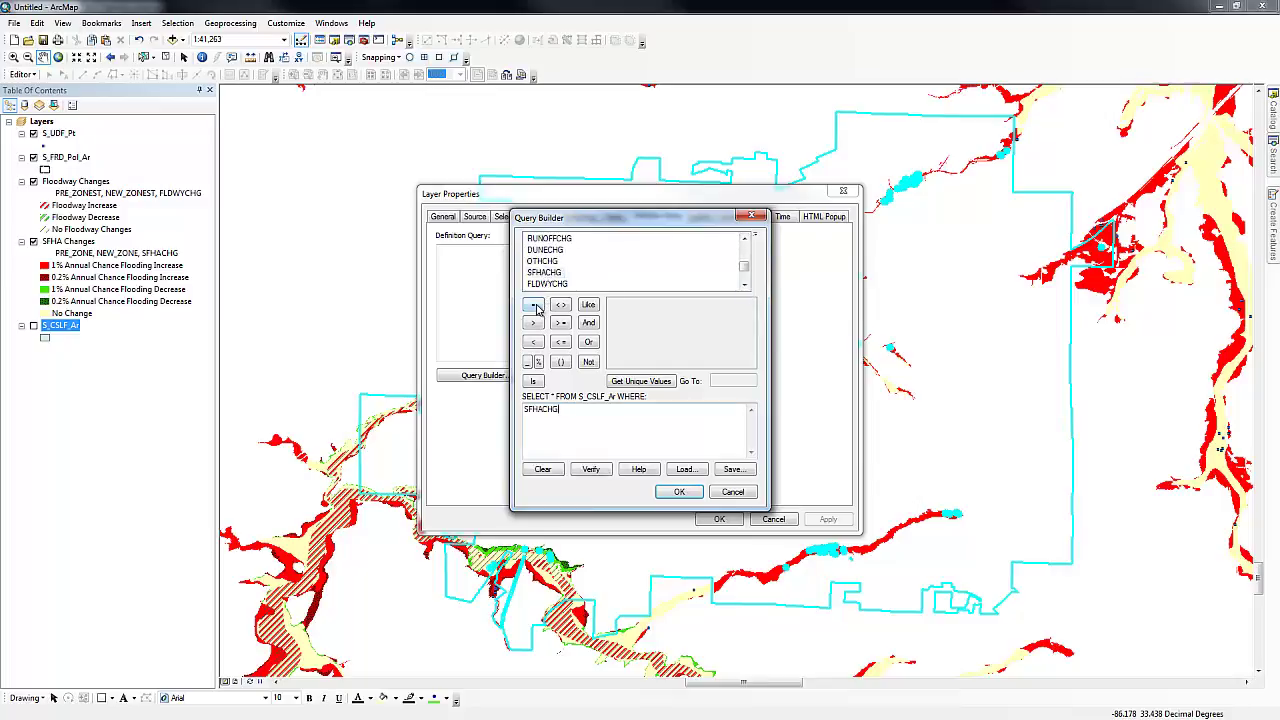
click(534, 305)
click(627, 383)
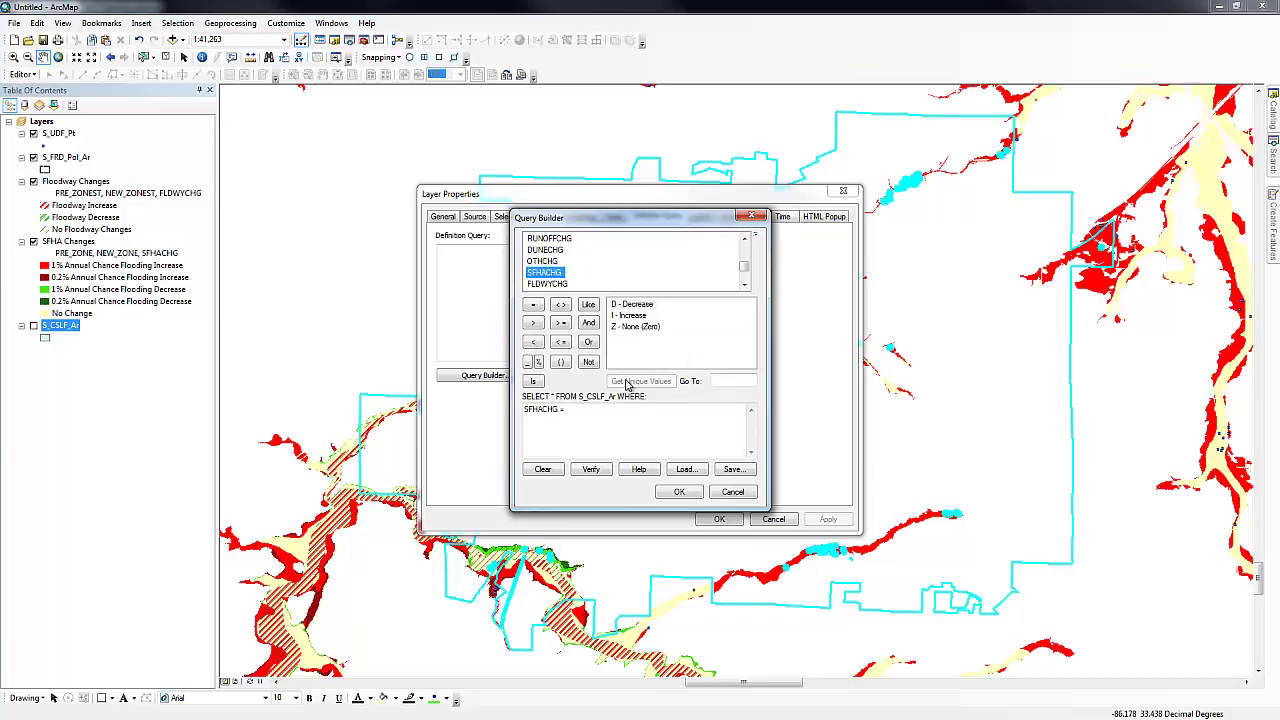
double_click(631, 316)
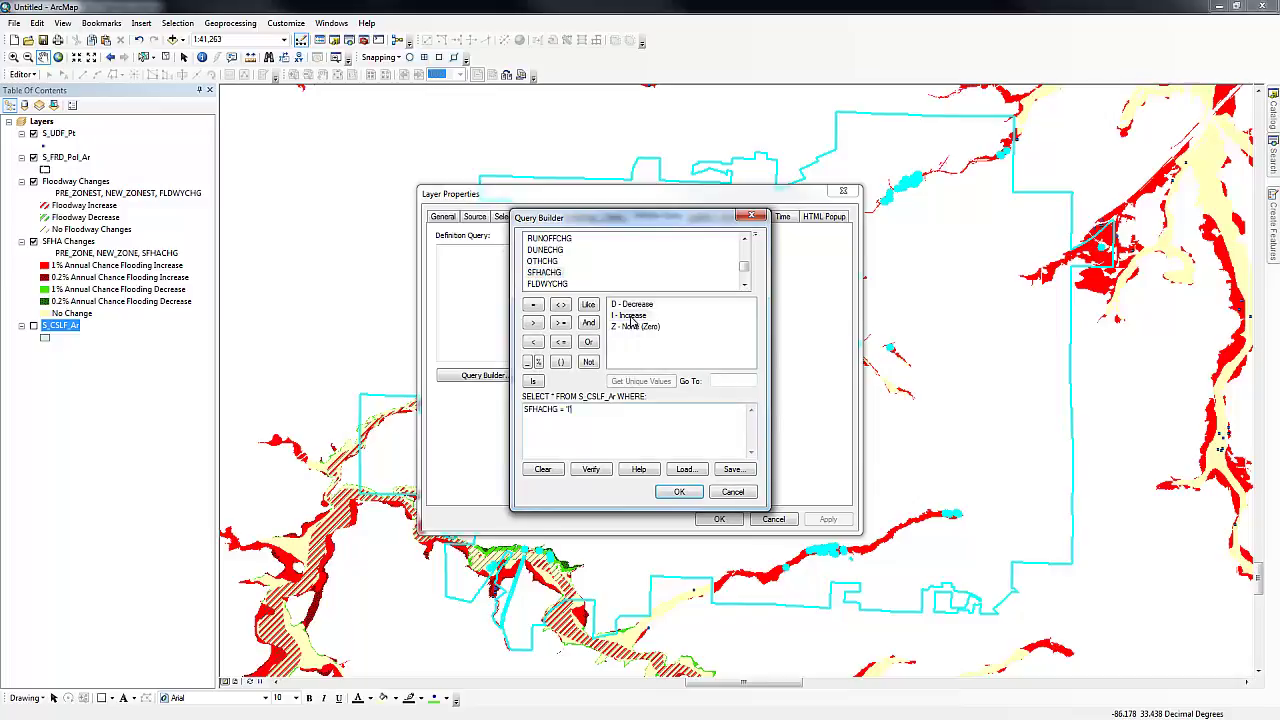
click(669, 492)
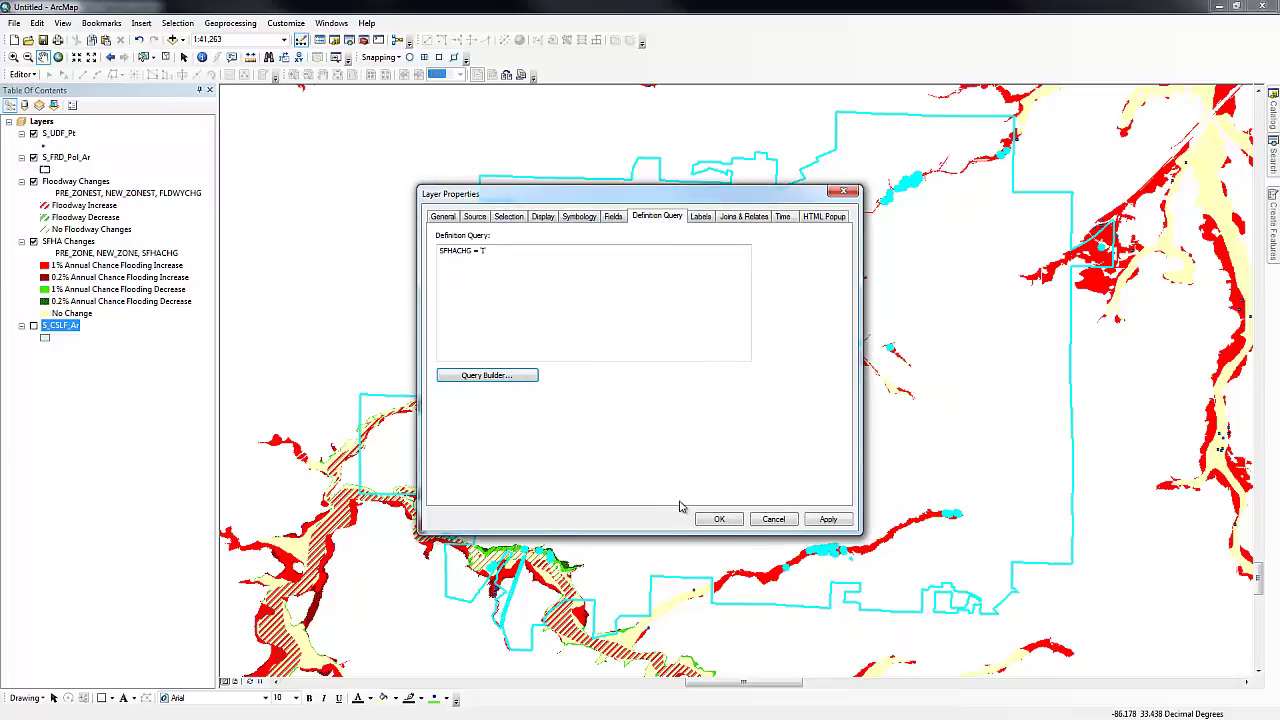
click(721, 518)
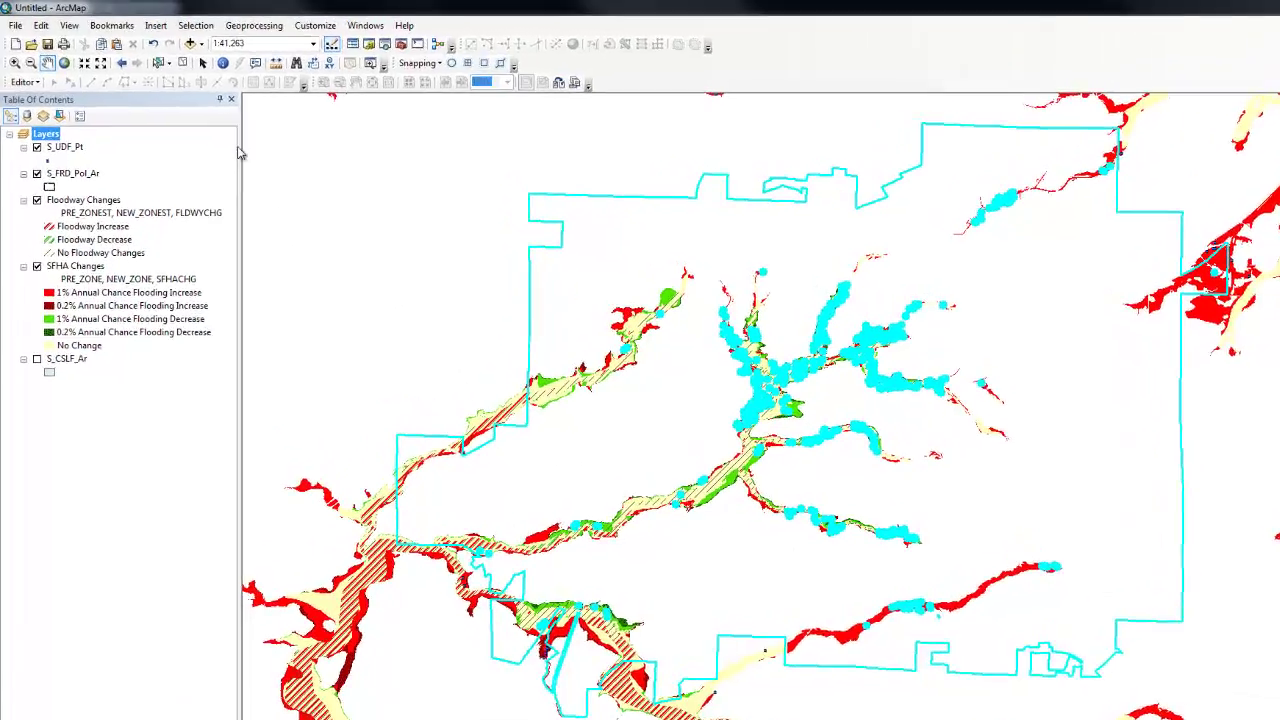
Select by location, from the currently selected S_UDF_Pt features, those that intersect the S_CSLF_Ar source layer.
click(245, 33)
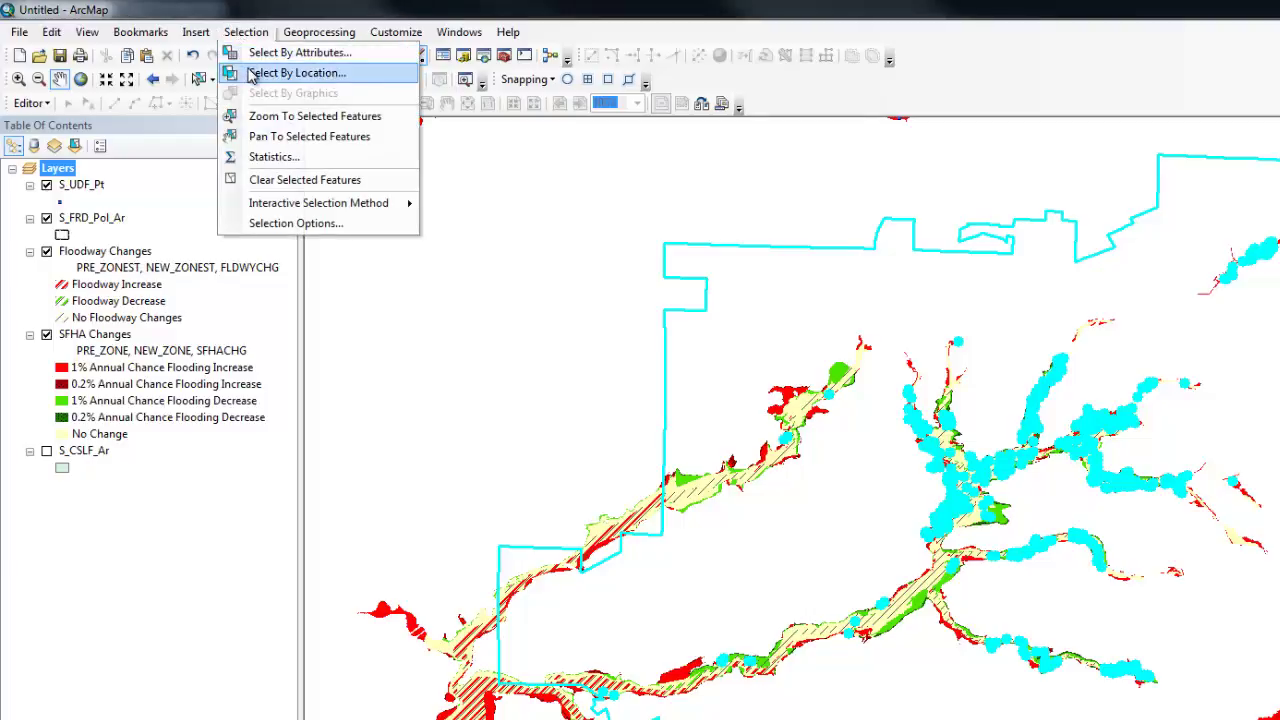
click(252, 76)
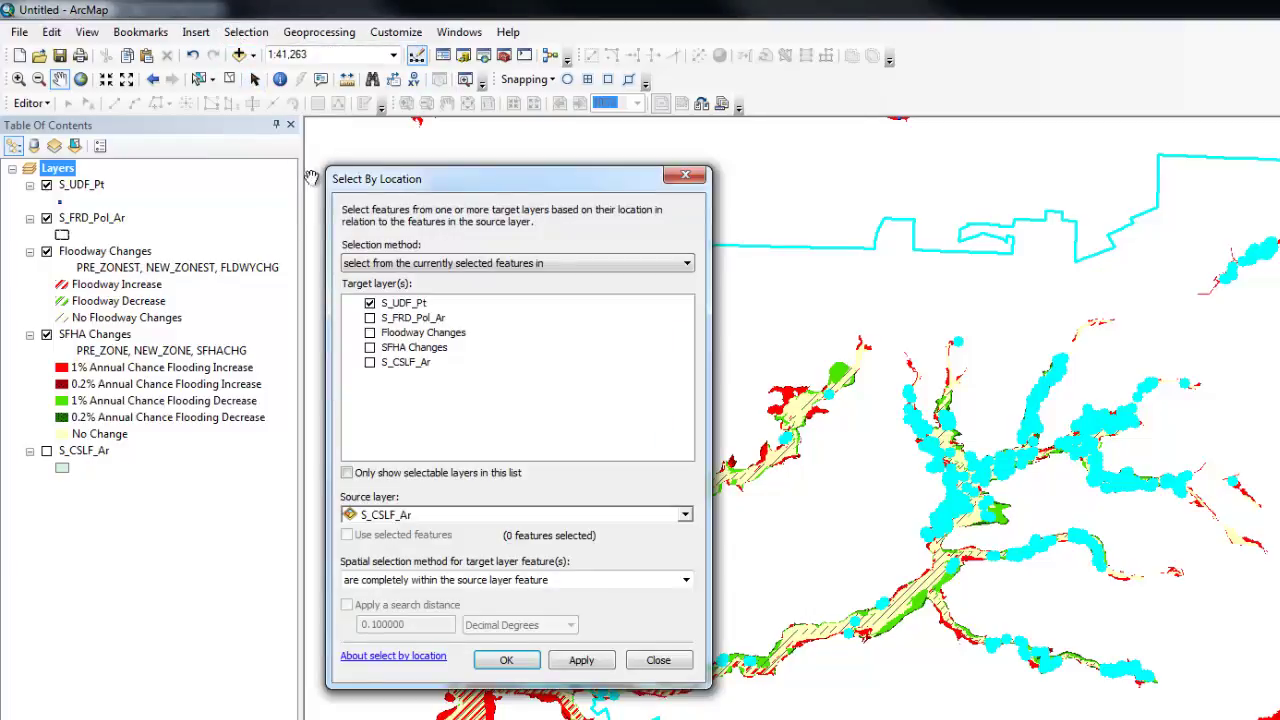
click(421, 264)
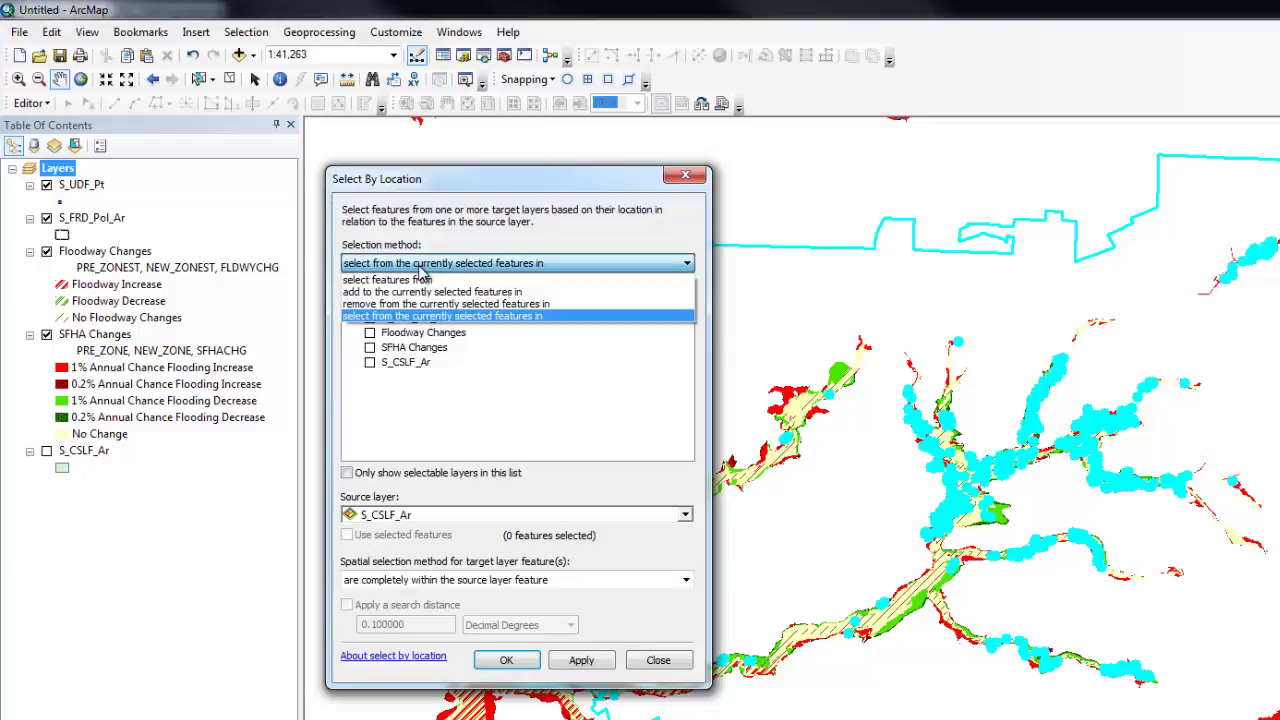
click(432, 316)
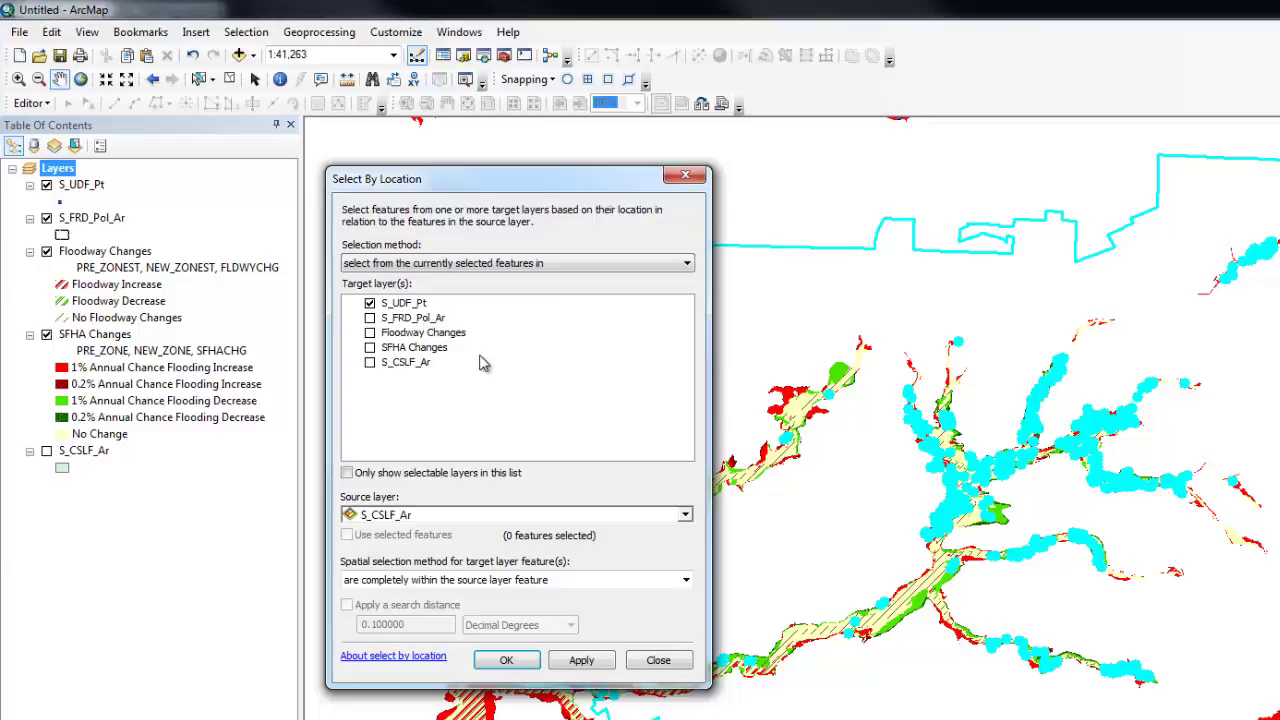
click(688, 515)
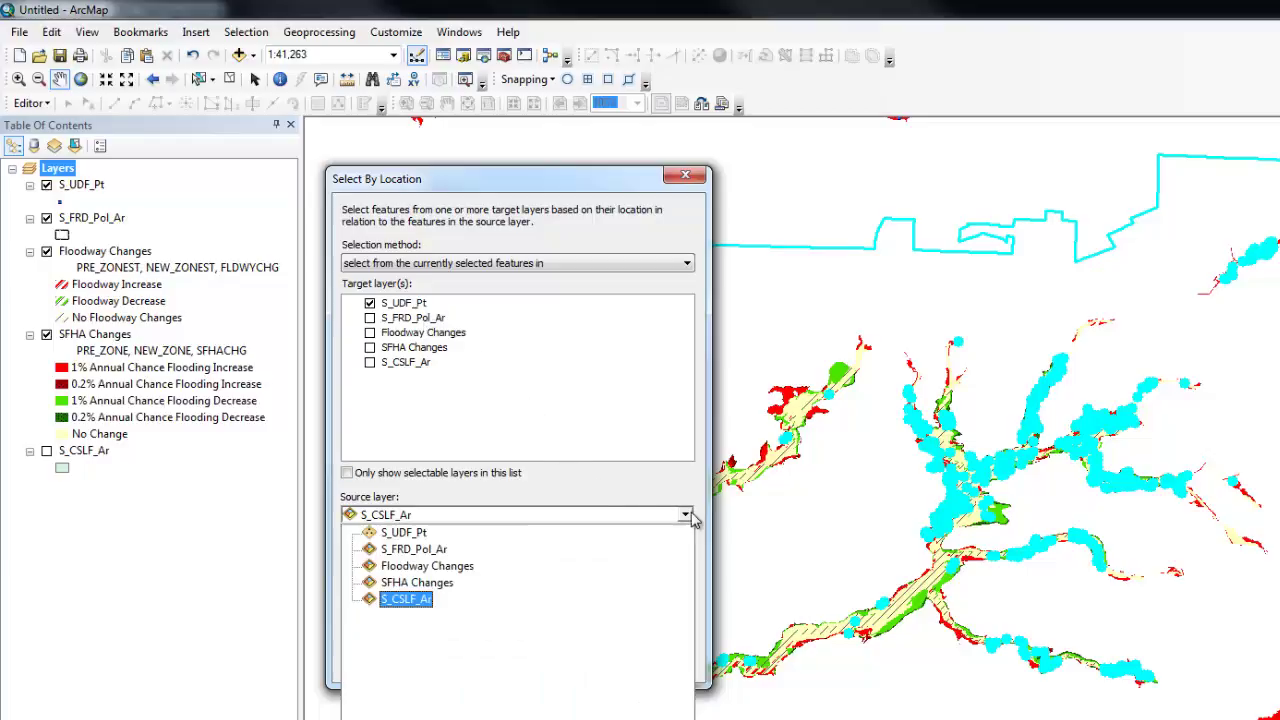
click(405, 599)
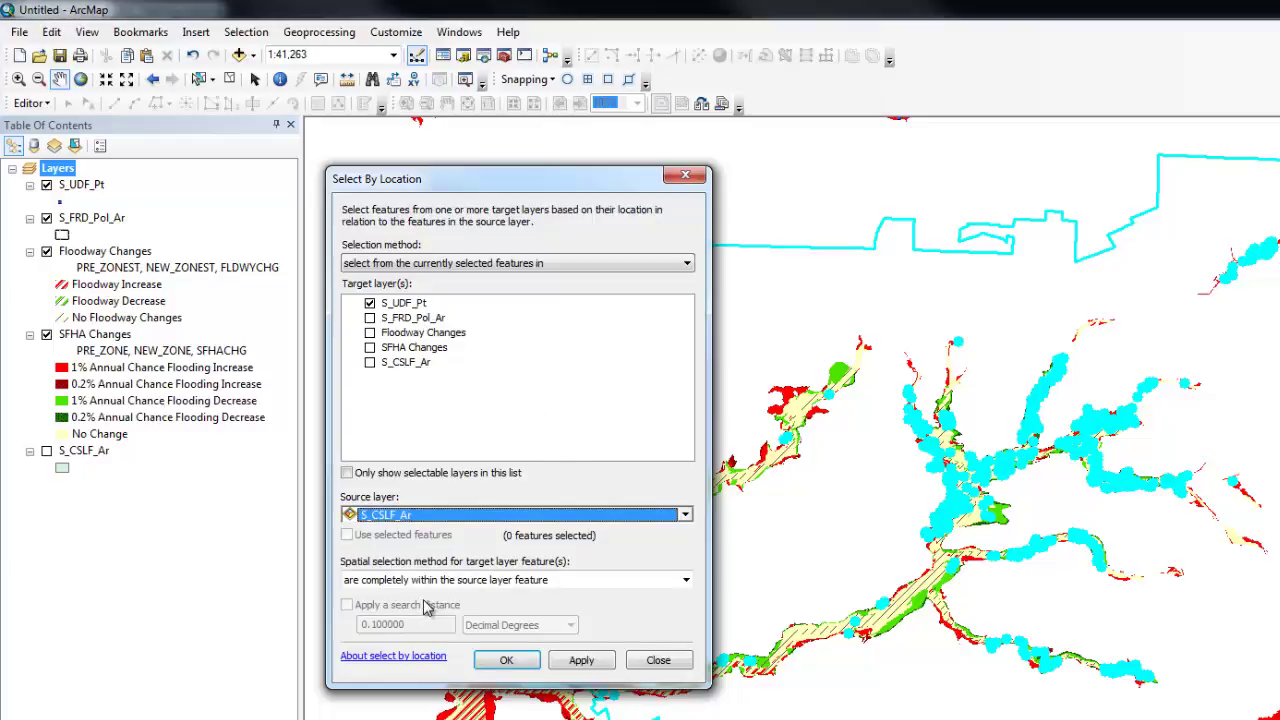
click(686, 580)
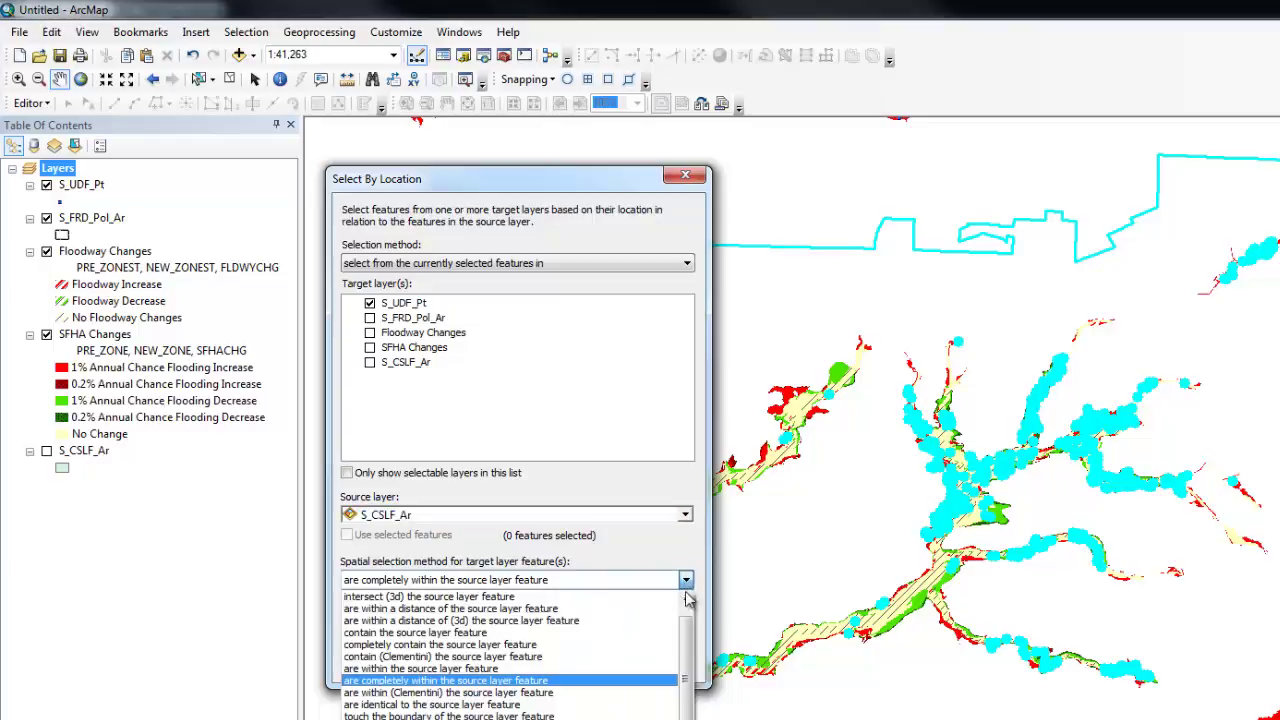
scroll(688, 620, up, 1)
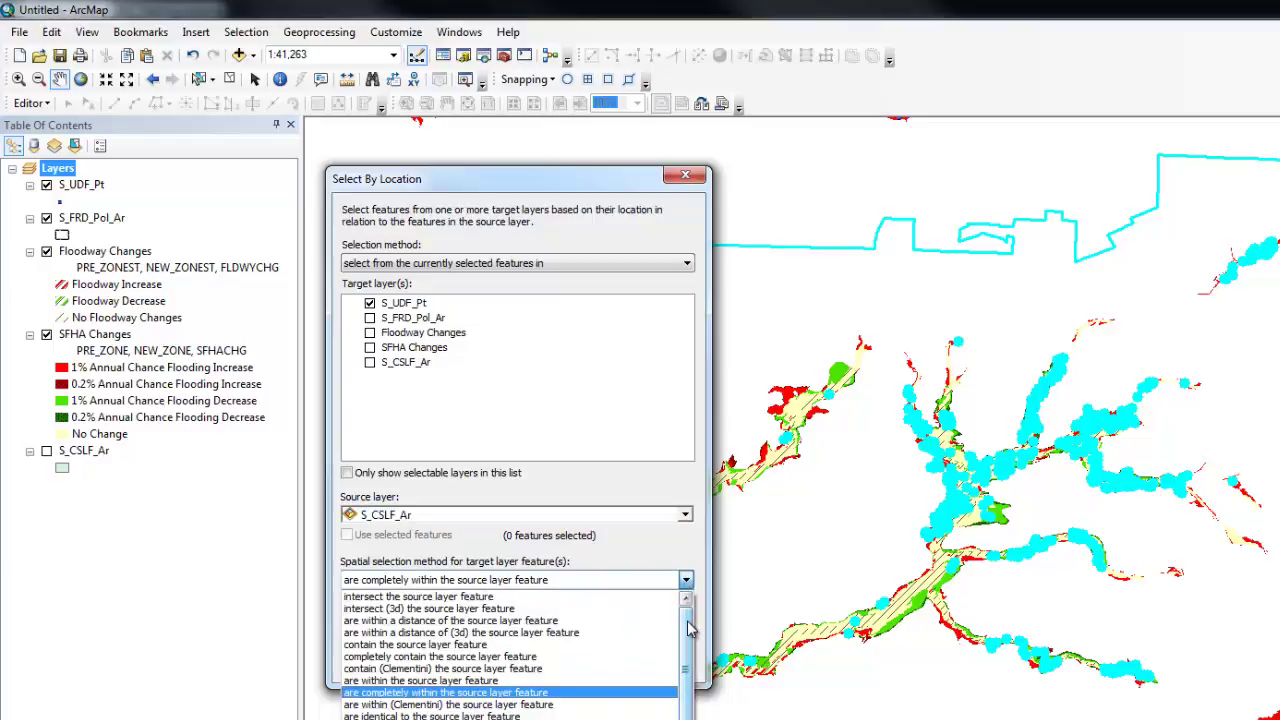
click(467, 597)
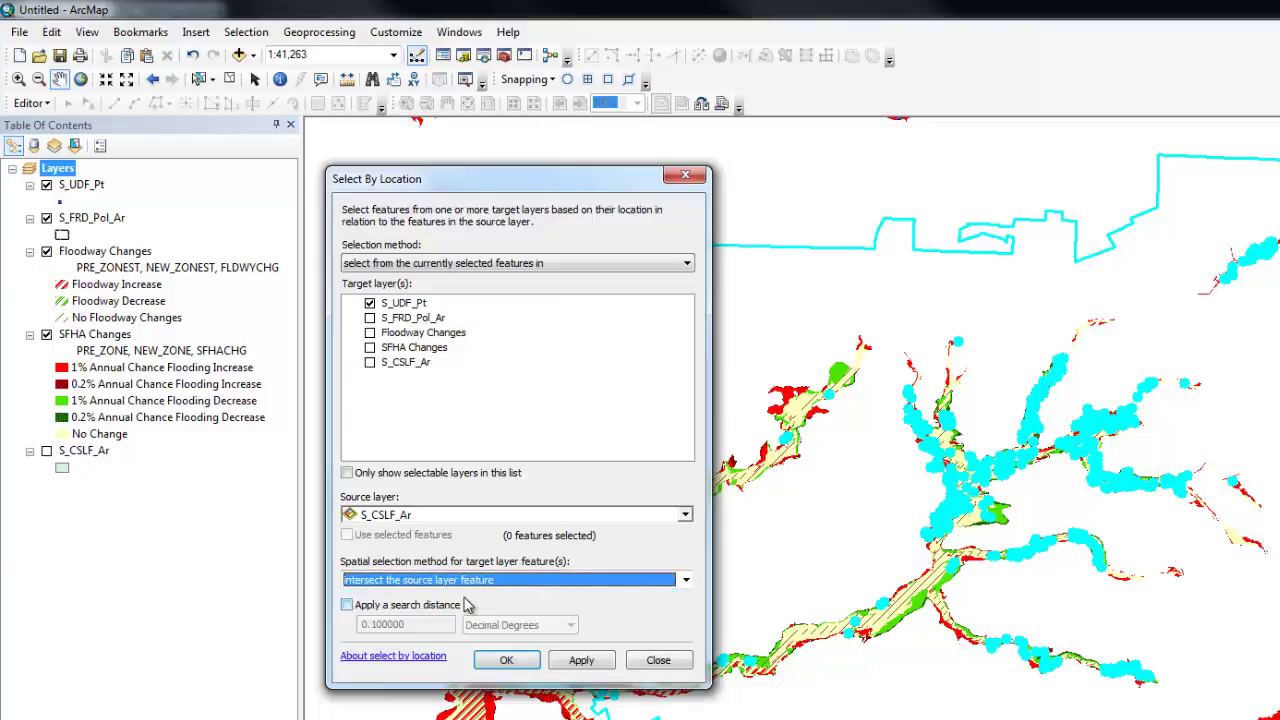
click(507, 660)
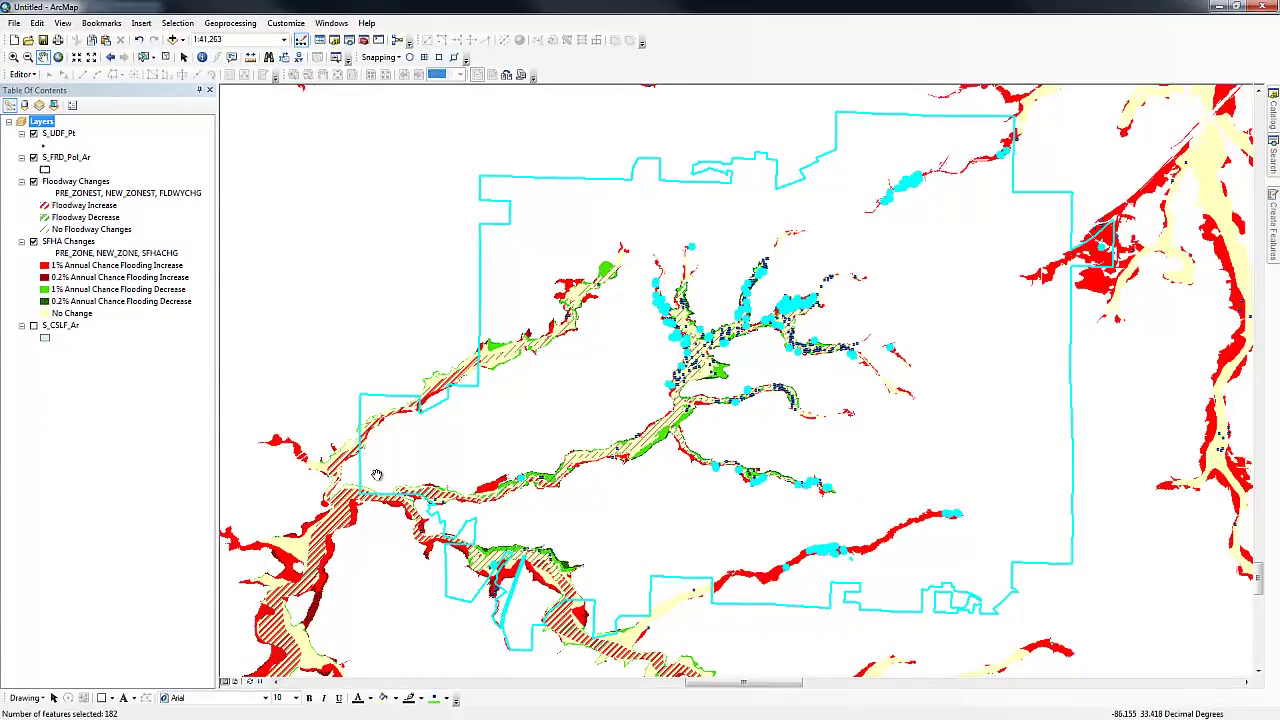
Review the S_UDF_Pt records left in the narrowed selection in the attribute table, and close the table.
right_click(69, 134)
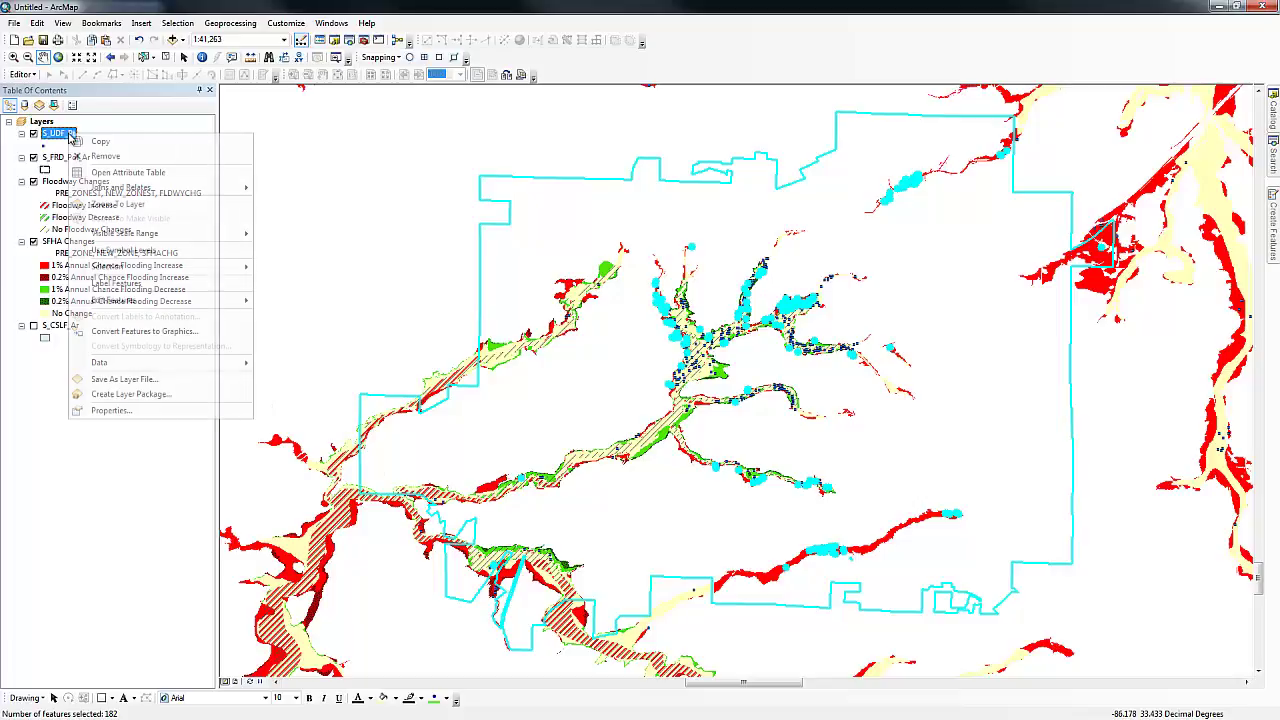
click(97, 173)
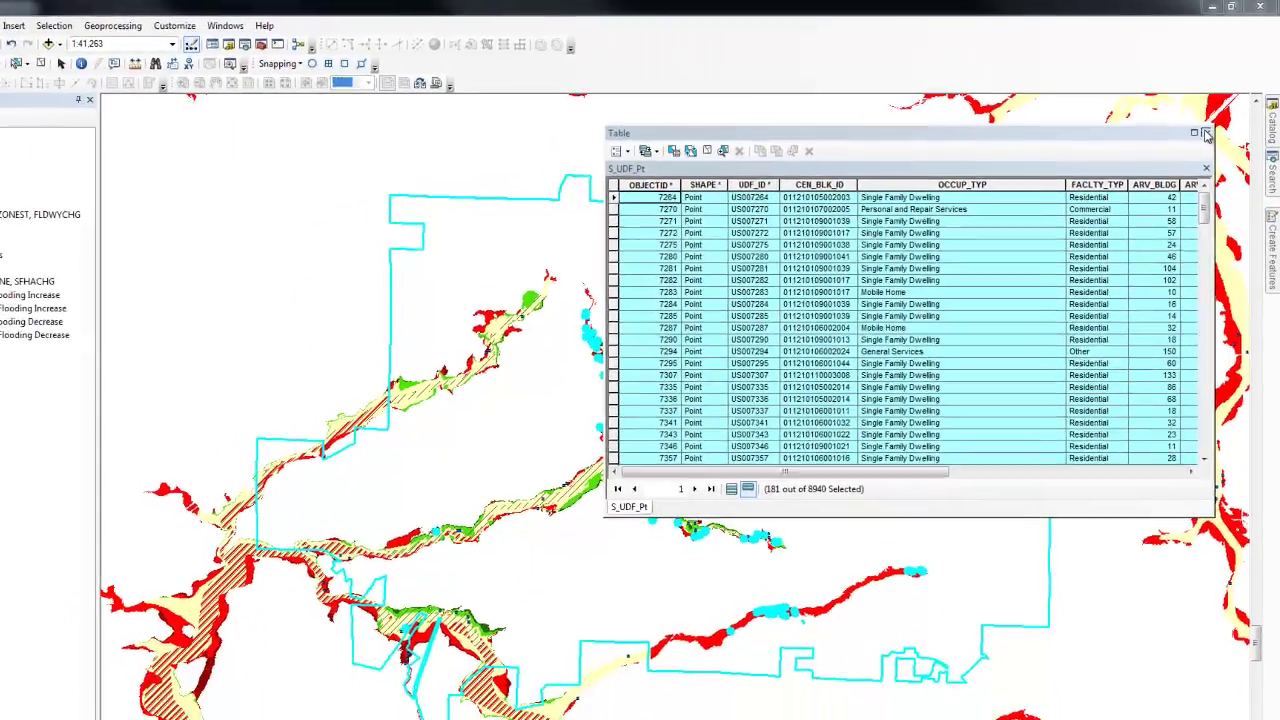
click(1192, 161)
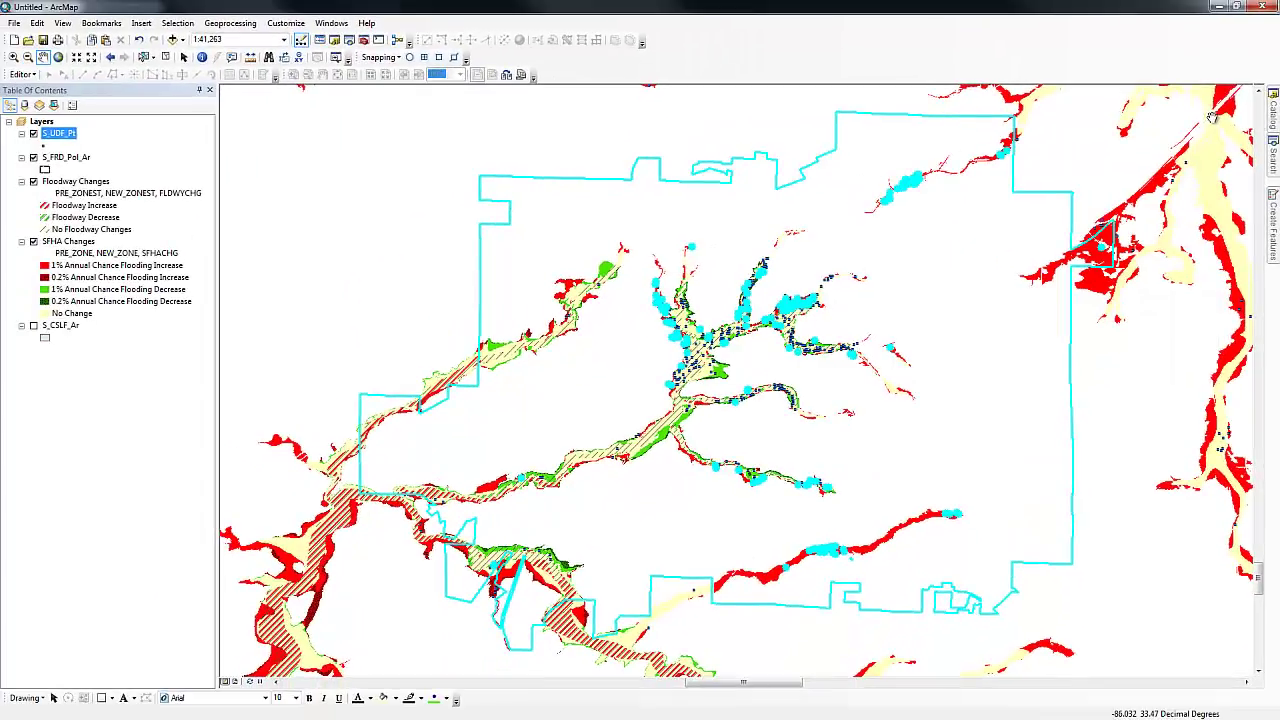